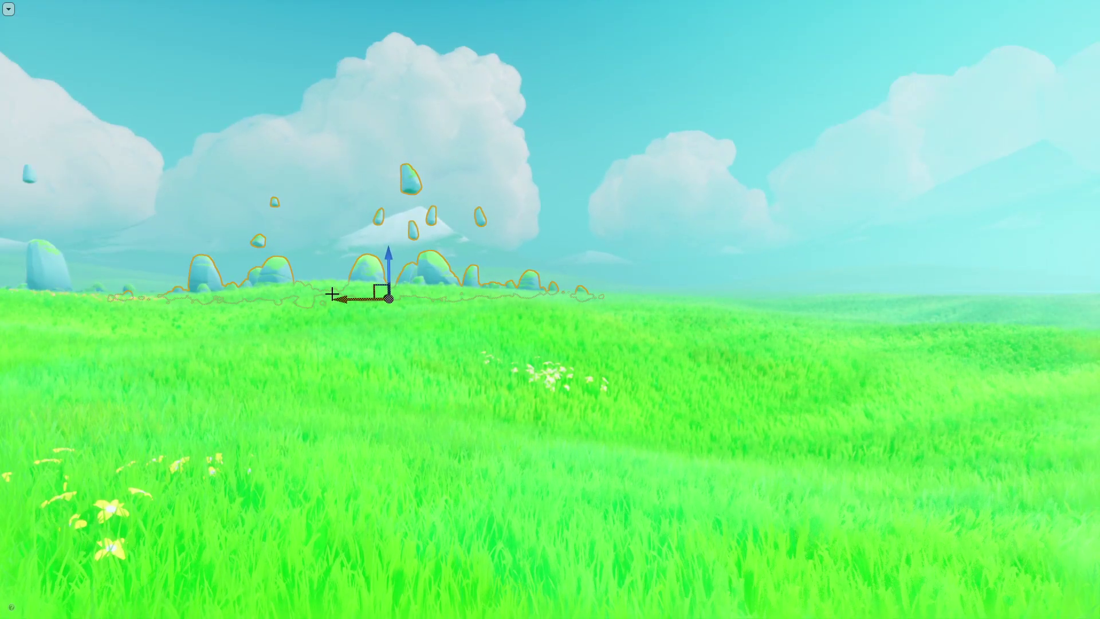
Alt-drag a copy of BP_Rocks to the right and push it farther into the distance.
{"action": "mouse_move", "coordinate": [357, 298]}
{"action": "left_mouse_down", "text": "alt"}
{"action": "mouse_move", "coordinate": [713, 301]}
{"action": "mouse_move", "coordinate": [741, 312]}
{"action": "left_mouse_up", "text": "alt"}
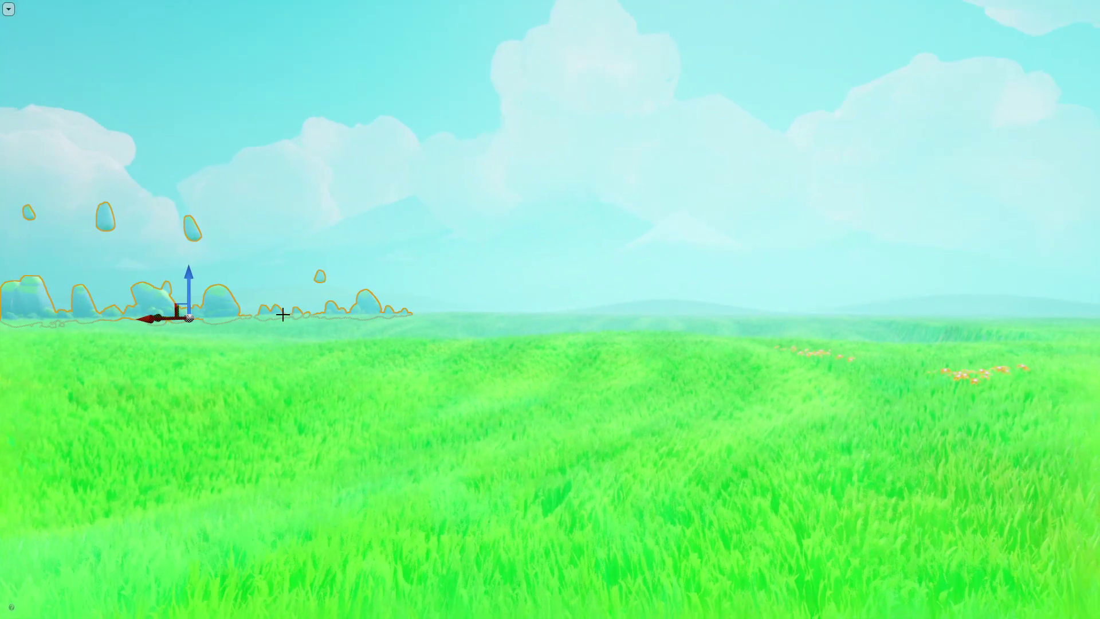
{"action": "left_click_drag", "start_coordinate": [152, 319], "coordinate": [609, 342], "text": "alt"}
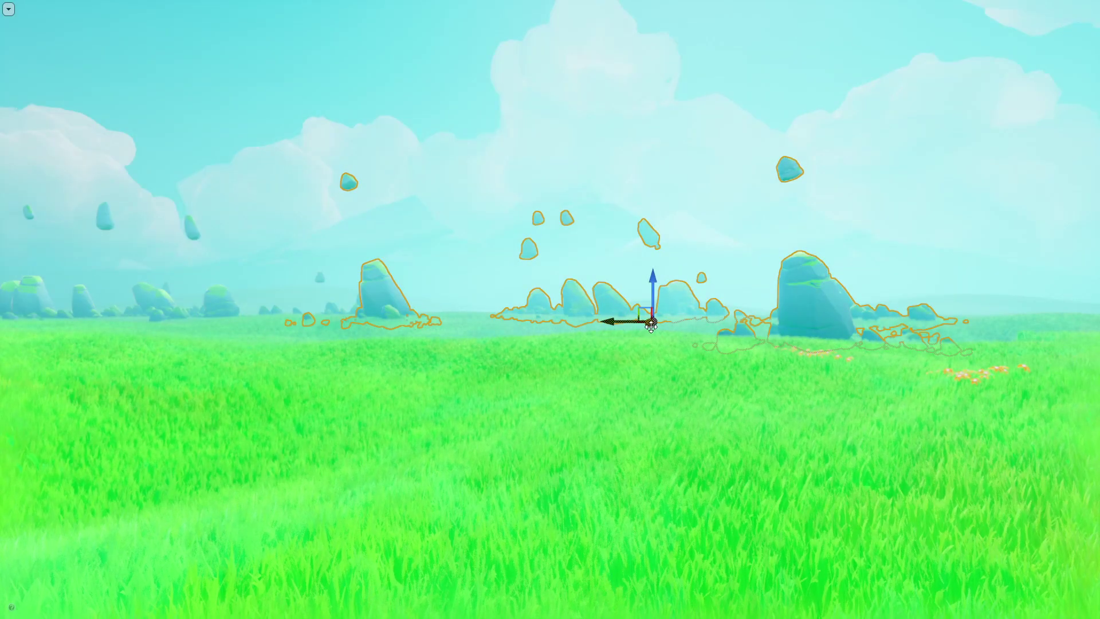
{"action": "left_click_drag", "start_coordinate": [650, 319], "coordinate": [724, 351]}
{"action": "mouse_move", "coordinate": [724, 351]}
{"action": "right_mouse_down"}
{"action": "mouse_move", "coordinate": [740, 355]}
{"action": "mouse_move", "coordinate": [626, 348]}
{"action": "right_mouse_up"}
{"action": "key", "text": "Escape"}
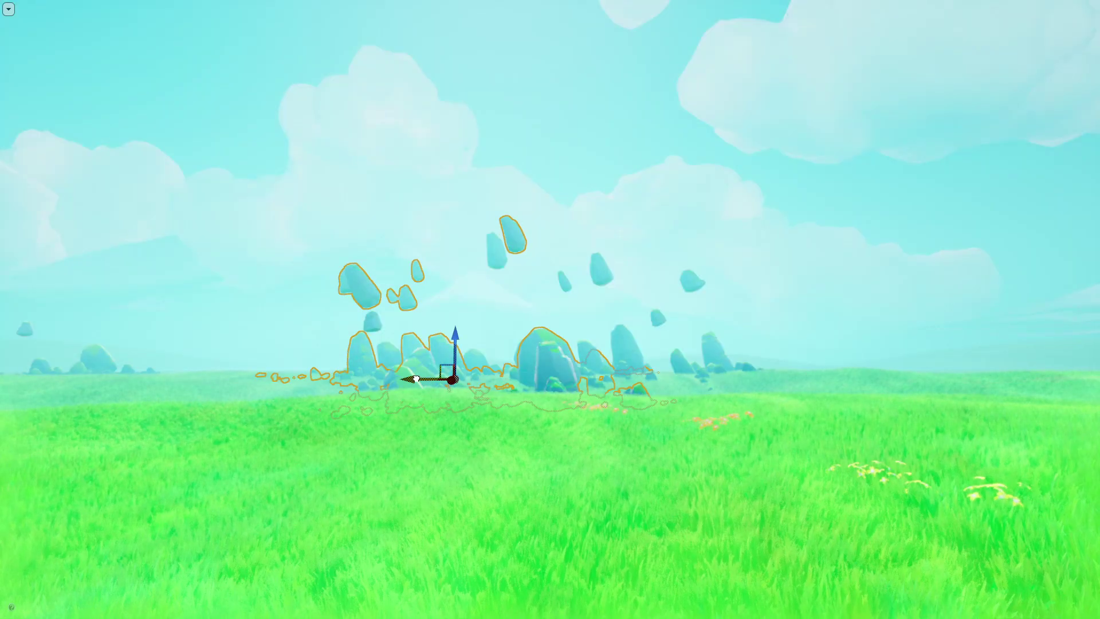
Slide another rock cluster right and back left so it re-scatters.
{"action": "left_click_drag", "start_coordinate": [417, 379], "coordinate": [1057, 378]}
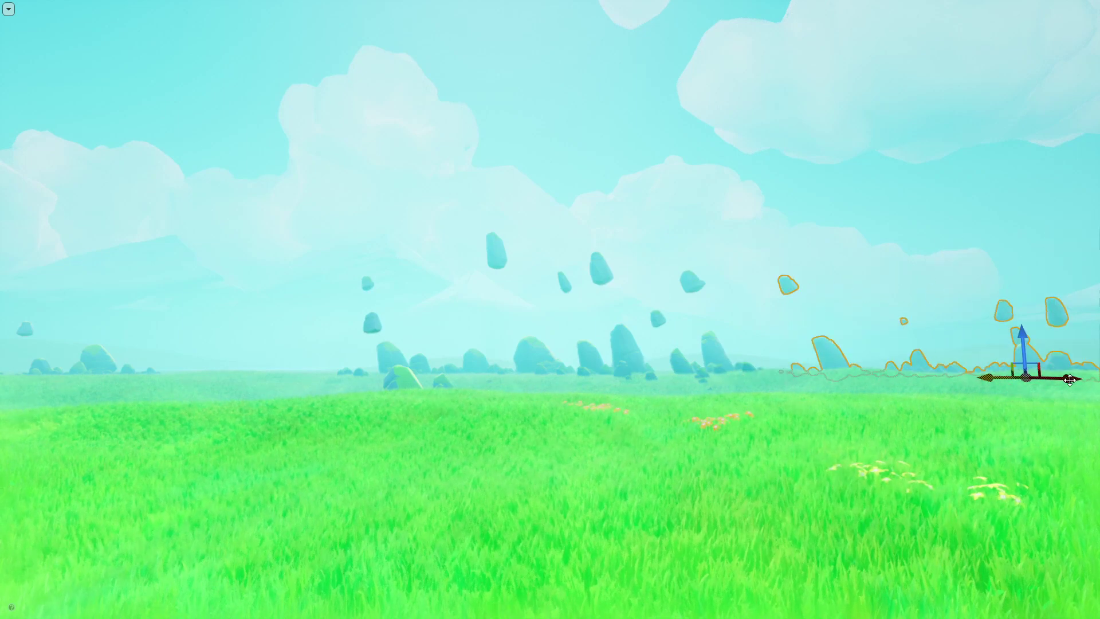
{"action": "left_click_drag", "start_coordinate": [1056, 378], "coordinate": [968, 378]}
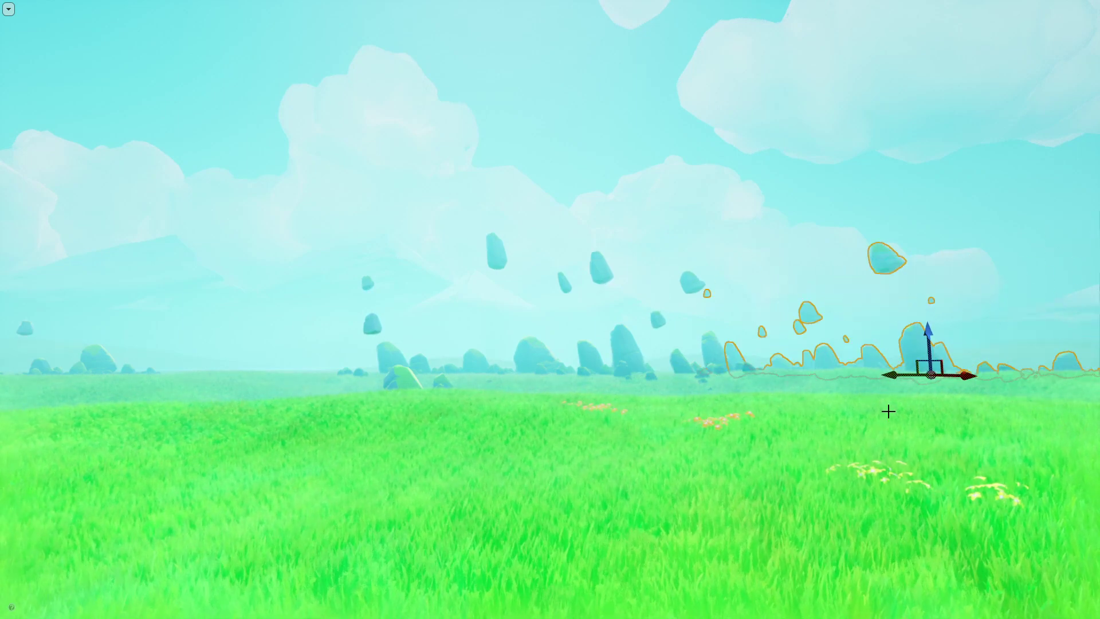
{"action": "left_click", "coordinate": [863, 414]}
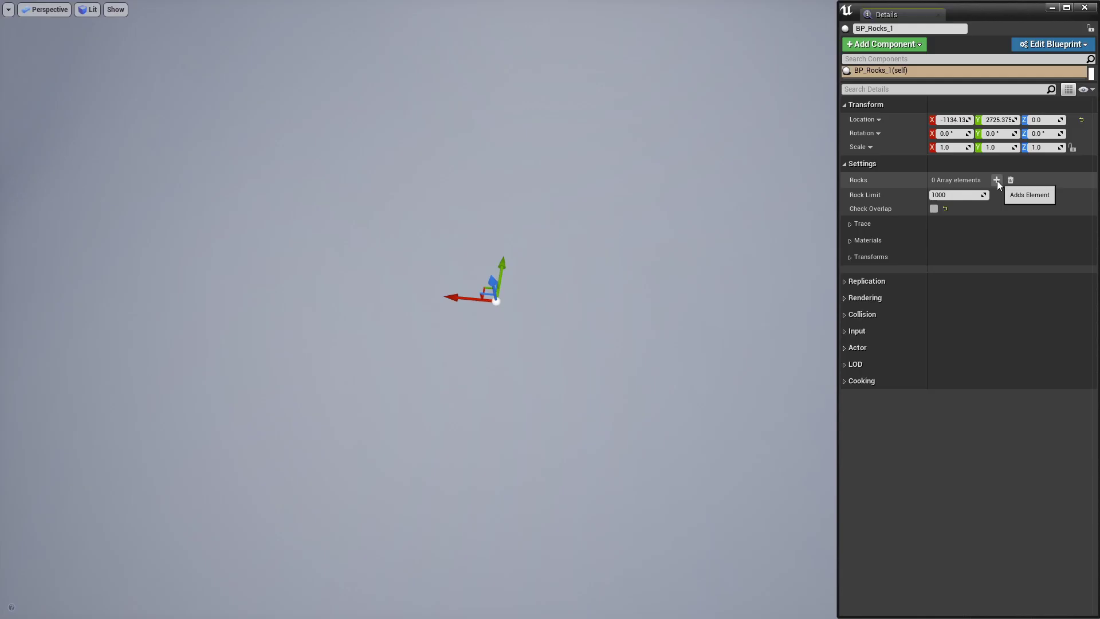
Add a first Rocks layer and set its Amount to 100.
{"action": "left_click", "coordinate": [996, 180]}
{"action": "left_click", "coordinate": [850, 195]}
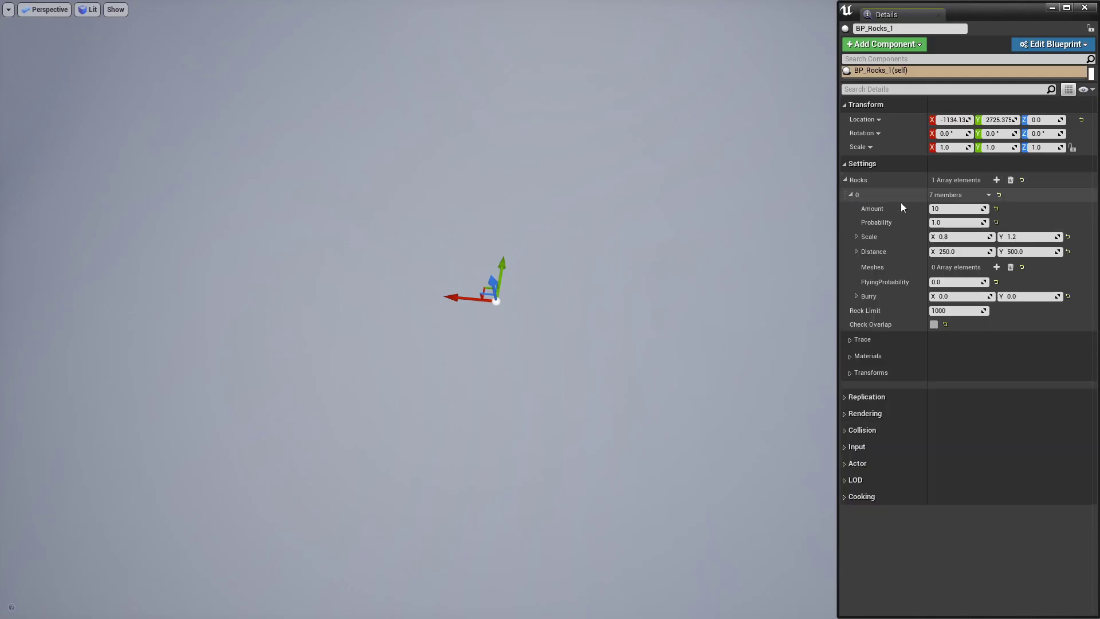
{"action": "left_click", "coordinate": [949, 209]}
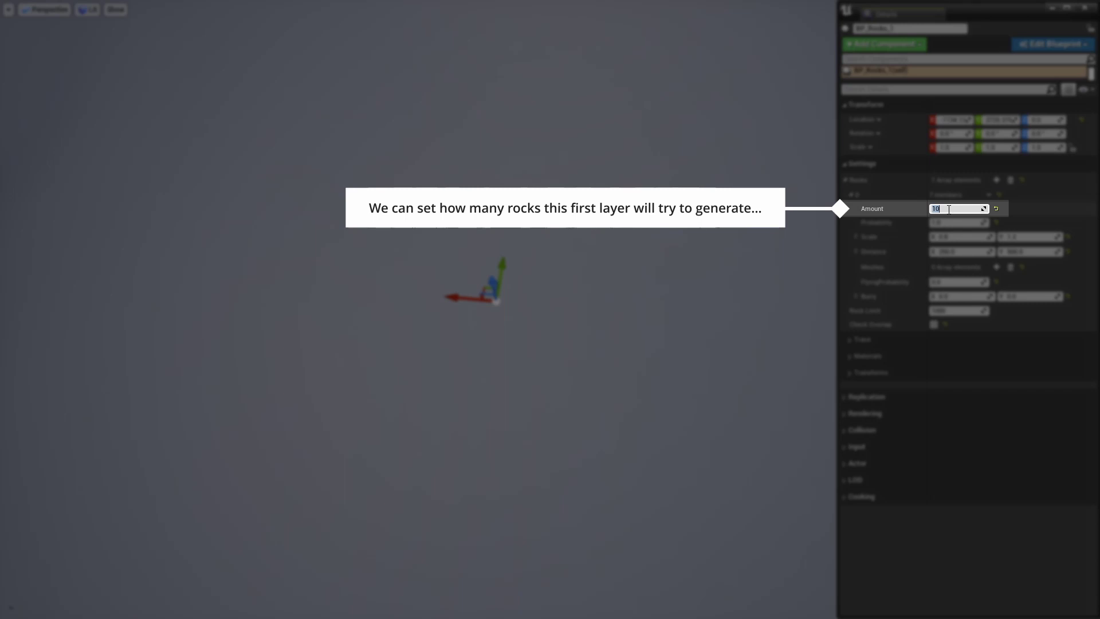
{"action": "type", "text": "100"}
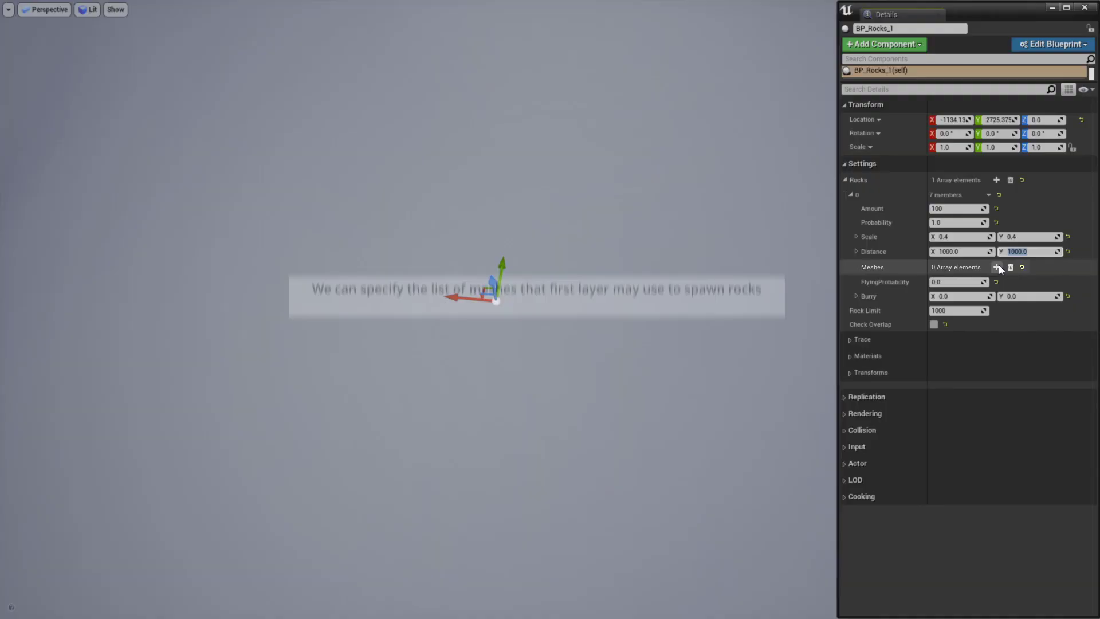
Add a Meshes entry to the layer and assign Rocks_Single_01.
{"action": "left_click", "coordinate": [997, 267]}
{"action": "left_click", "coordinate": [993, 291]}
{"action": "type", "text": "rock"}
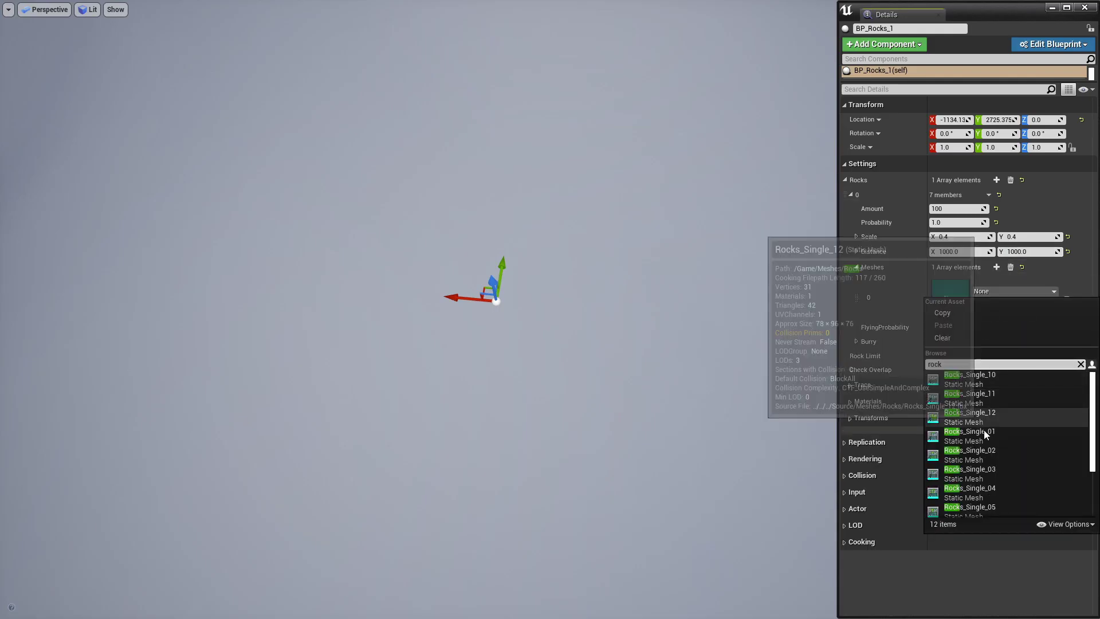
{"action": "left_click", "coordinate": [984, 430]}
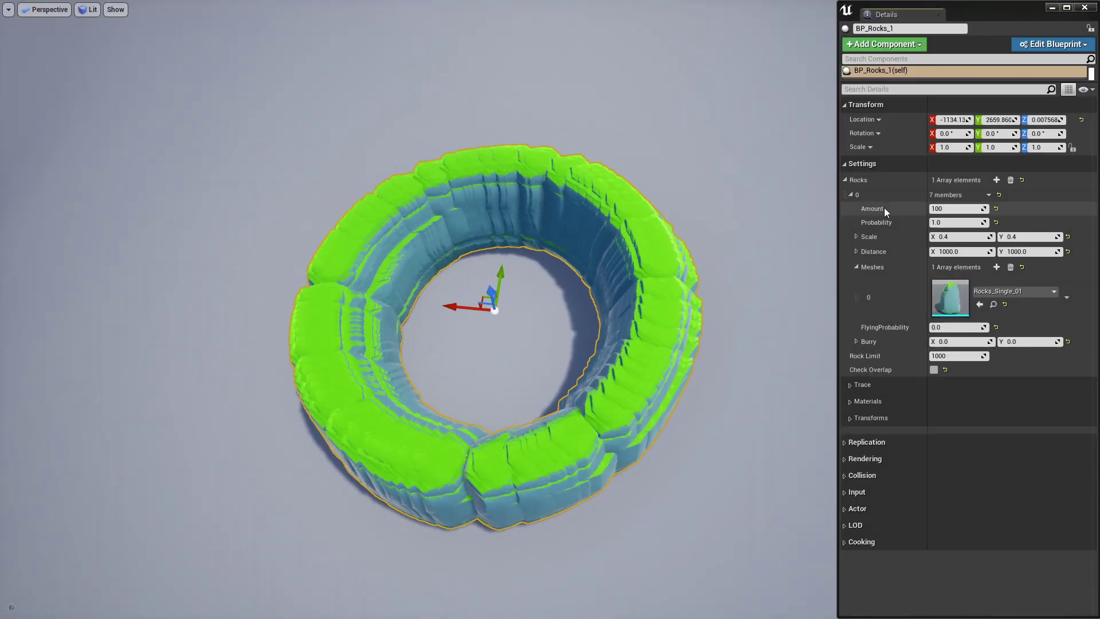
Change the first layer's Amount to 20, then to 50.
{"action": "left_click", "coordinate": [951, 208]}
{"action": "type", "text": "20"}
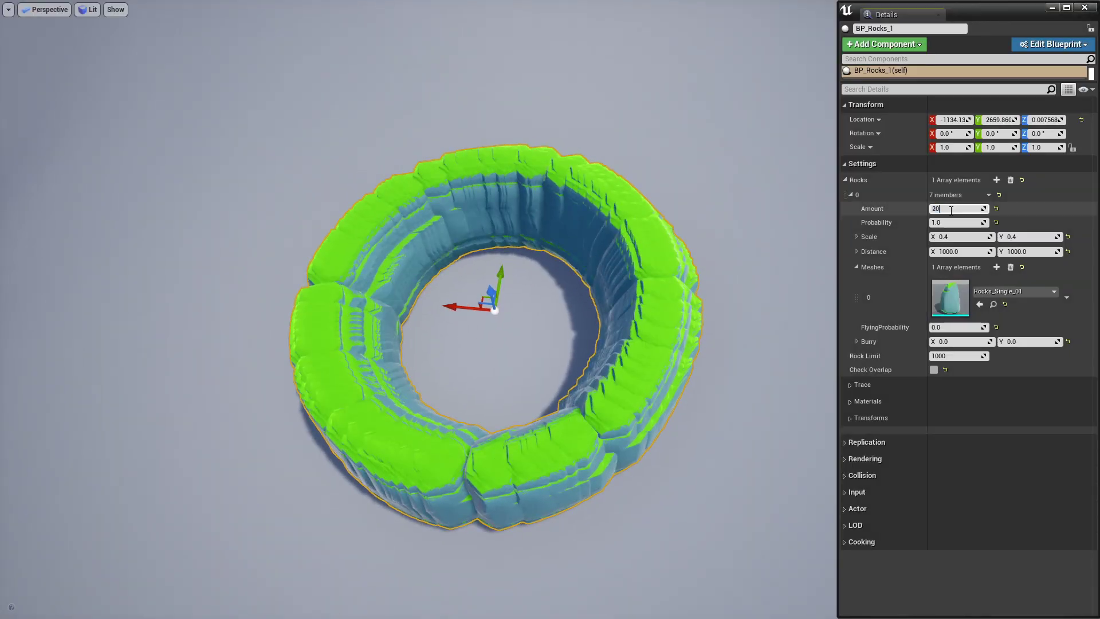
{"action": "key", "text": "Return"}
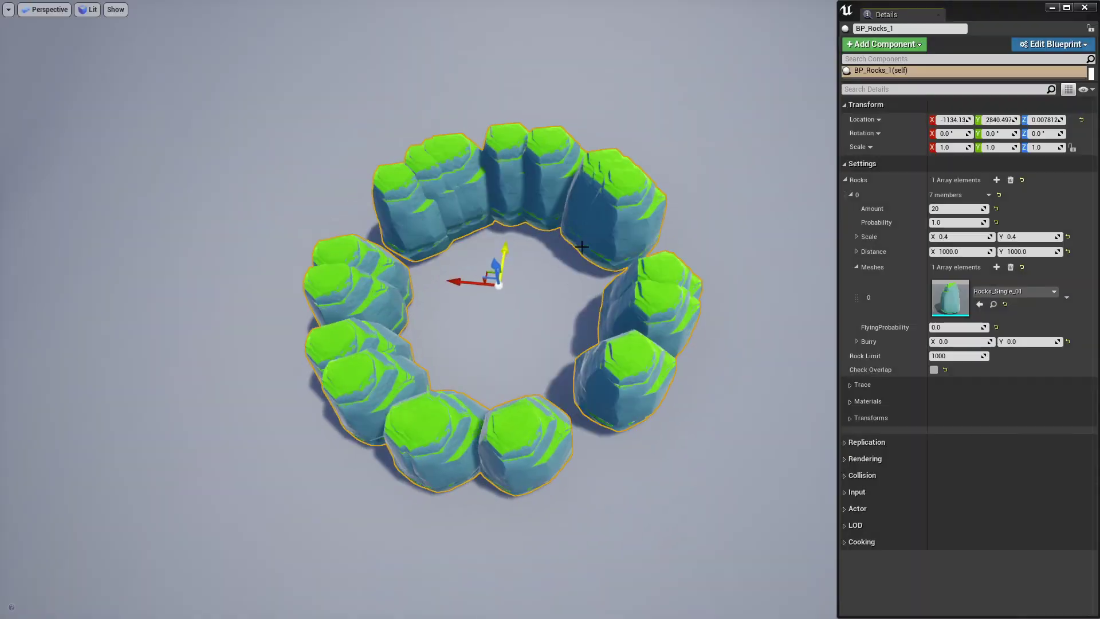
{"action": "left_click", "coordinate": [957, 209]}
{"action": "type", "text": "50"}
{"action": "key", "text": "Return"}
Set the first layer's Scale X to 0.4 and drag the scale to test variation.
{"action": "left_click", "coordinate": [962, 237]}
{"action": "type", "text": "0.4"}
{"action": "key", "text": "Tab"}
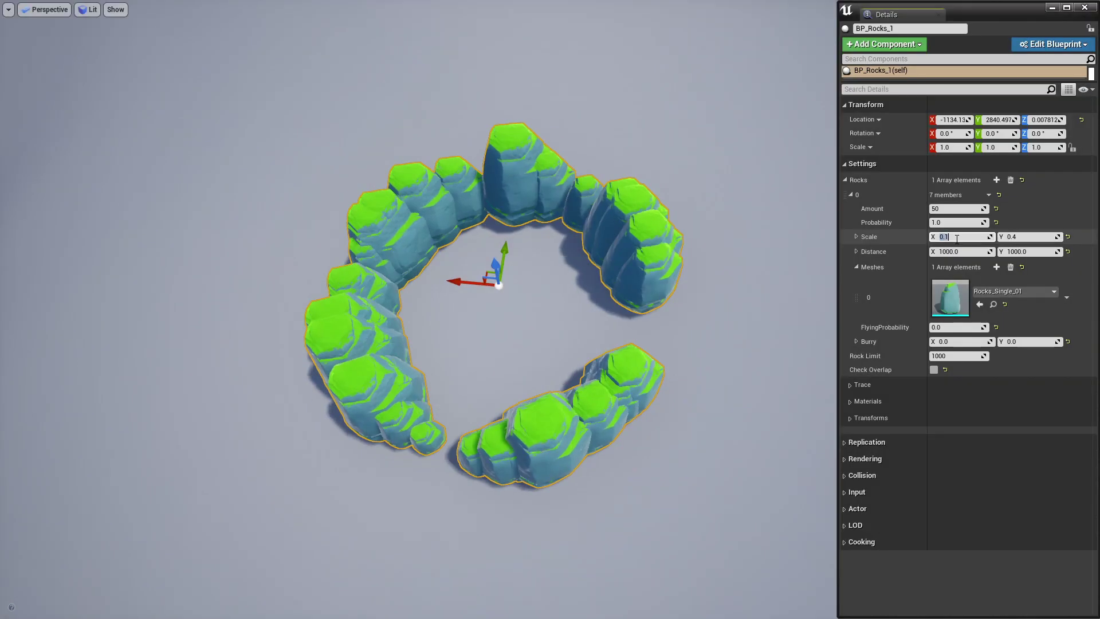
{"action": "mouse_move", "coordinate": [962, 237]}
{"action": "left_mouse_down"}
{"action": "mouse_move", "coordinate": [985, 237]}
{"action": "mouse_move", "coordinate": [985, 251]}
{"action": "mouse_move", "coordinate": [1038, 252]}
{"action": "left_mouse_up"}
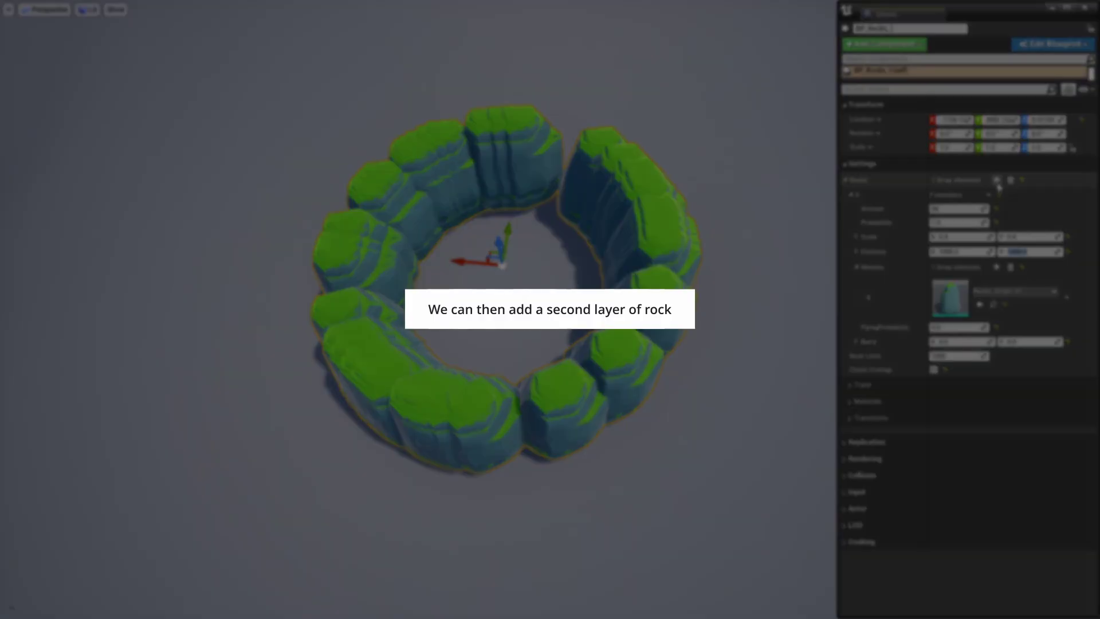
Add a second Rocks layer with Scale 0.4/0.4 and a Distance of 300.
{"action": "left_click", "coordinate": [996, 180]}
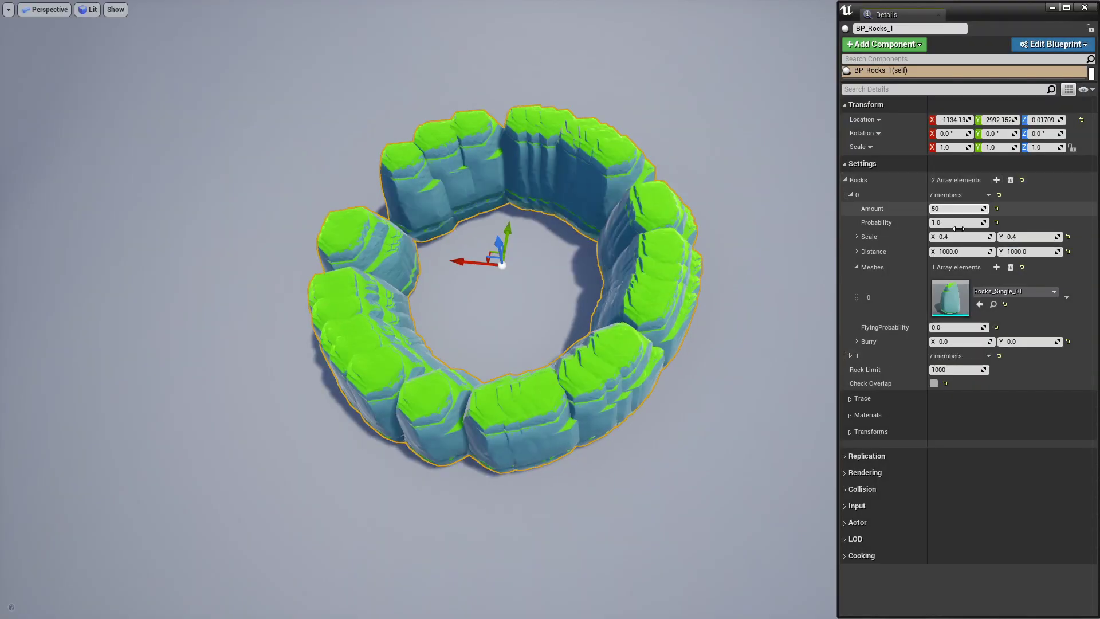
{"action": "left_click", "coordinate": [851, 355]}
{"action": "left_click", "coordinate": [959, 398]}
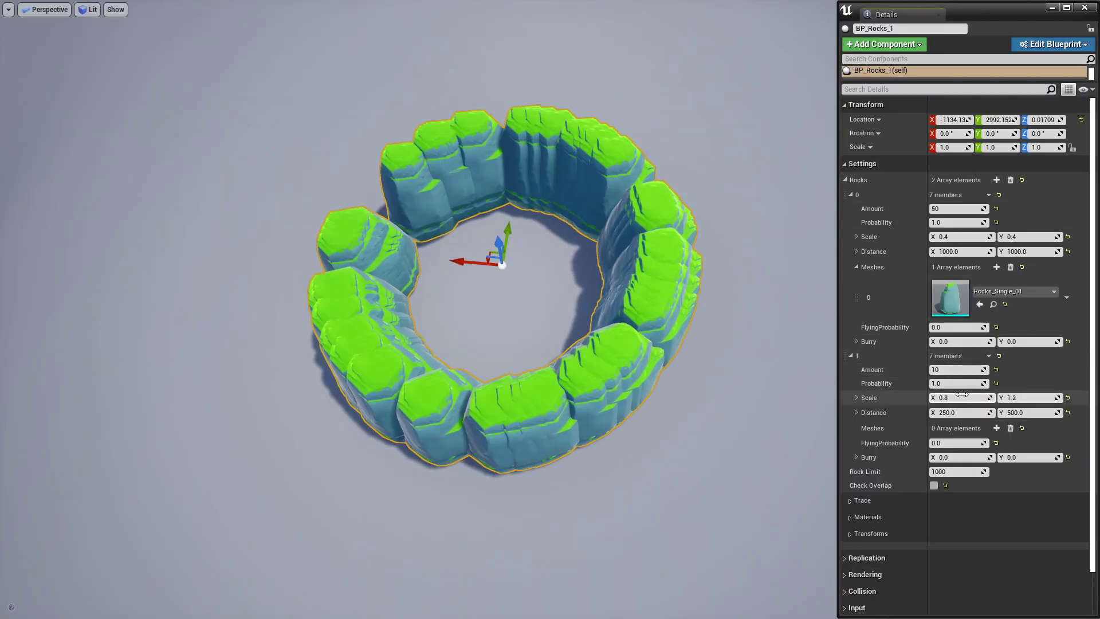
{"action": "type", "text": "0.4"}
{"action": "key", "text": "Tab"}
{"action": "type", "text": "0.4"}
{"action": "key", "text": "Tab"}
{"action": "type", "text": "300"}
{"action": "key", "text": "Tab"}
{"action": "type", "text": "300"}
Assign Rocks_Single_05 to the second layer's Meshes and set its Amount to 3.
{"action": "left_click", "coordinate": [996, 427]}
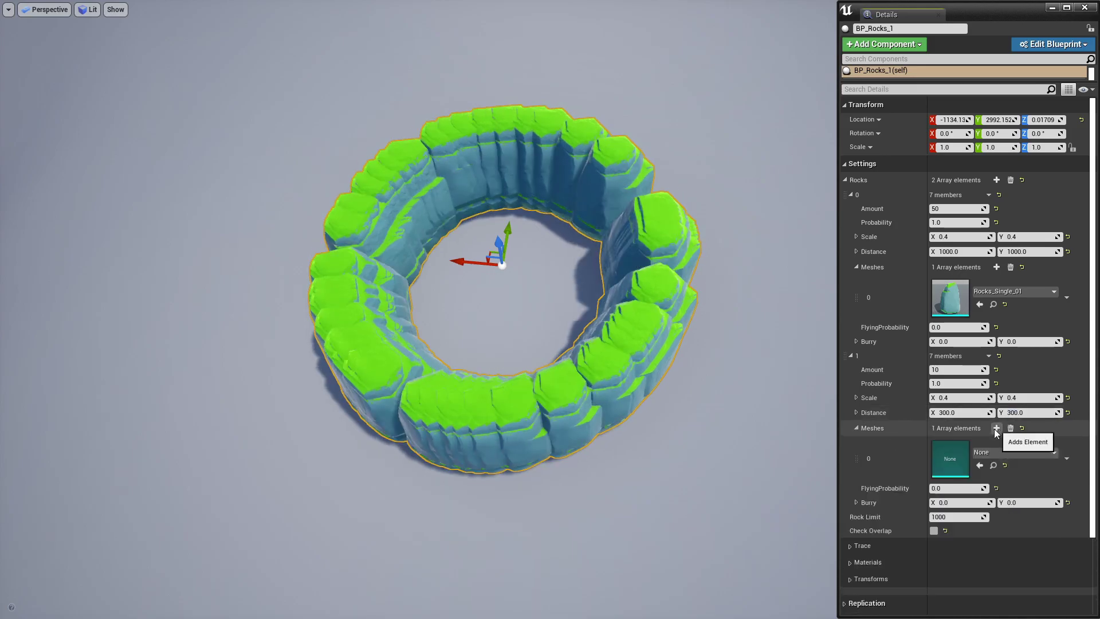
{"action": "left_click", "coordinate": [1013, 452]}
{"action": "left_click", "coordinate": [987, 428]}
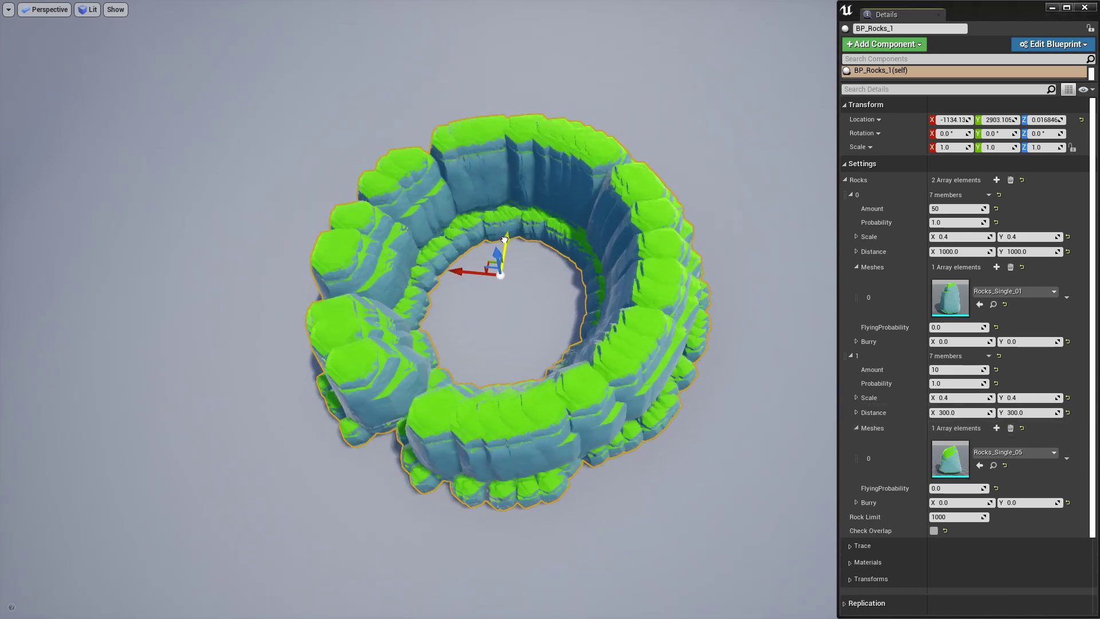
{"action": "left_click", "coordinate": [955, 370]}
{"action": "type", "text": "3"}
{"action": "key", "text": "Return"}
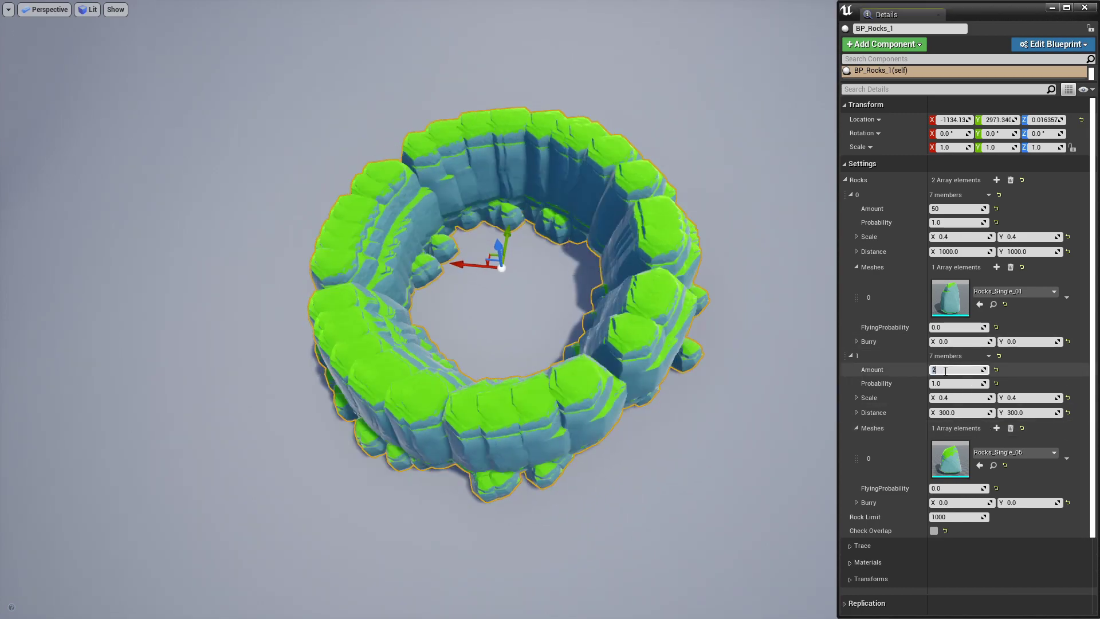
Try a 0.05–1 scale on the second layer, then undo it.
{"action": "left_click", "coordinate": [1024, 410]}
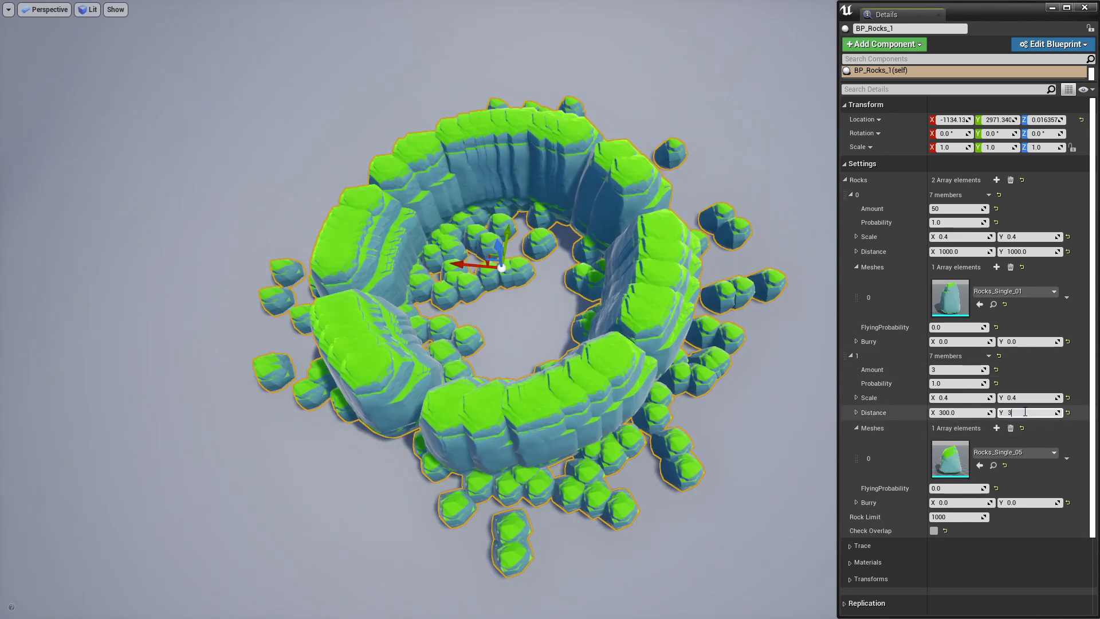
{"action": "left_click", "coordinate": [959, 398]}
{"action": "type", "text": "0.05"}
{"action": "key", "text": "Tab"}
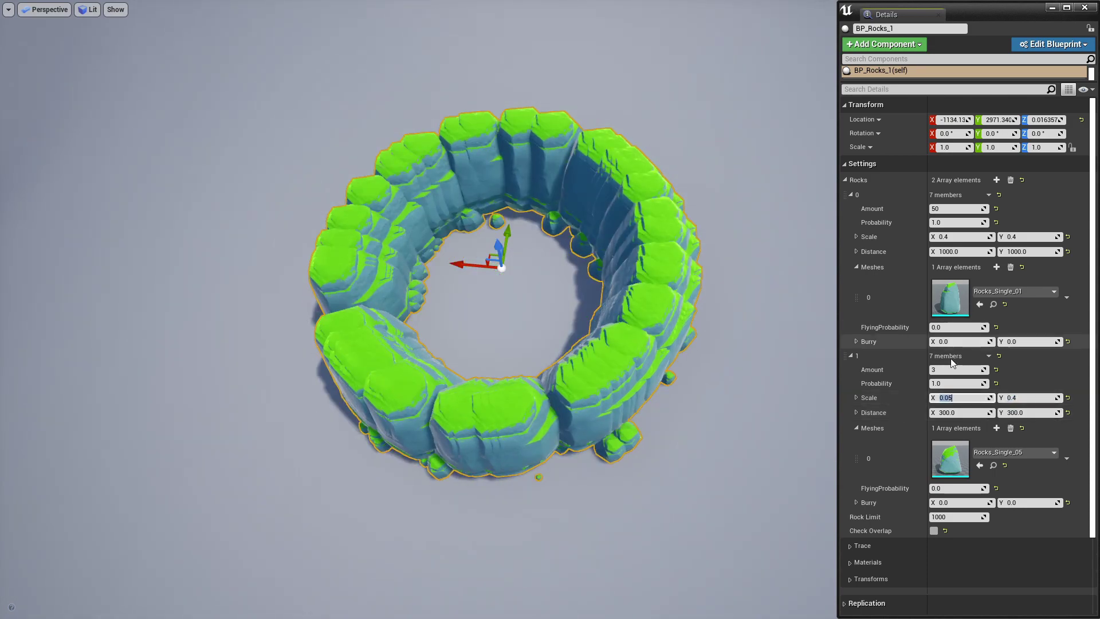
{"action": "type", "text": "1"}
{"action": "key", "text": "Return"}
{"action": "key", "text": "ctrl+z"}
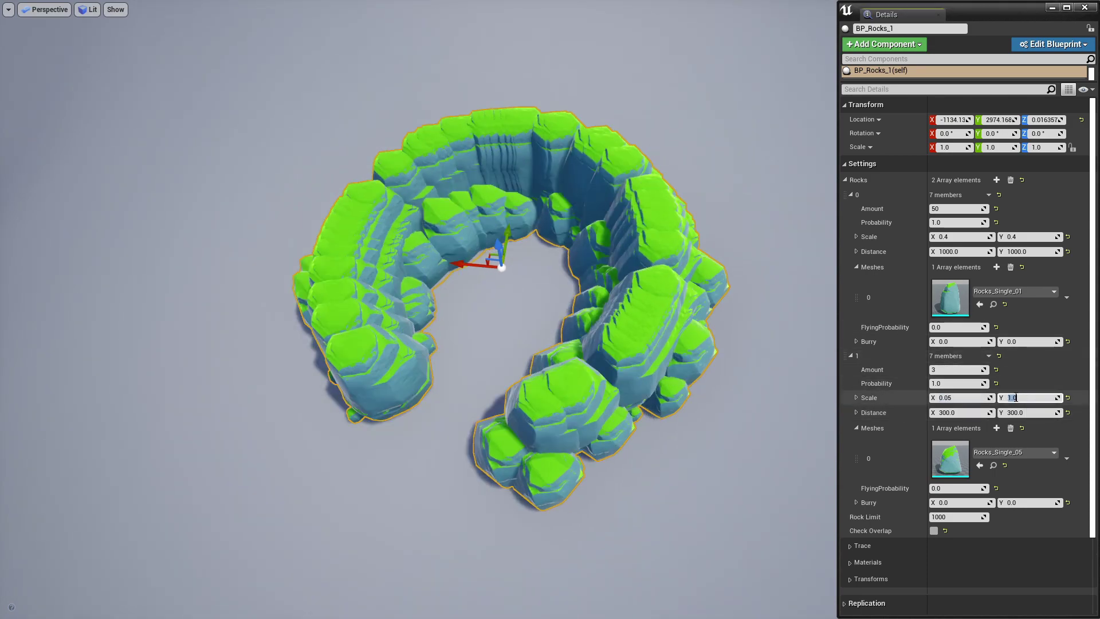
{"action": "key", "text": "ctrl+z"}
Set the second layer's Distance to 400/400.
{"action": "left_click", "coordinate": [969, 409]}
{"action": "type", "text": "400"}
{"action": "key", "text": "Tab"}
{"action": "type", "text": "400"}
{"action": "key", "text": "Return"}
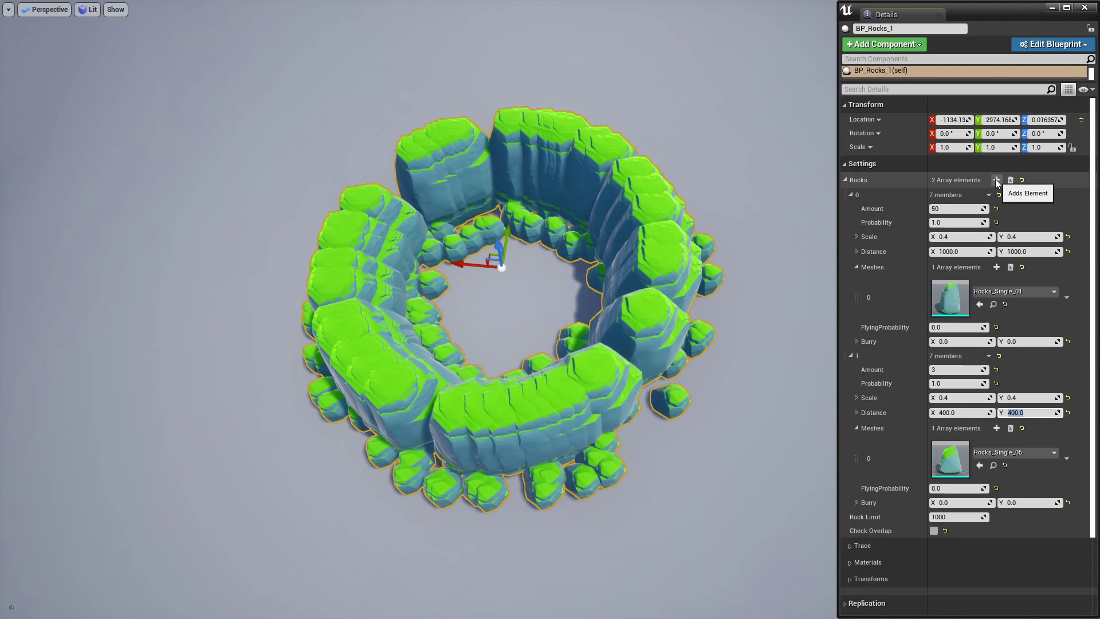
Add a third Rocks layer with Distance 300 and the Rocks_Single_10 mesh.
{"action": "left_click", "coordinate": [997, 181]}
{"action": "scroll", "coordinate": [996, 344], "scroll_direction": "down", "scroll_amount": 3}
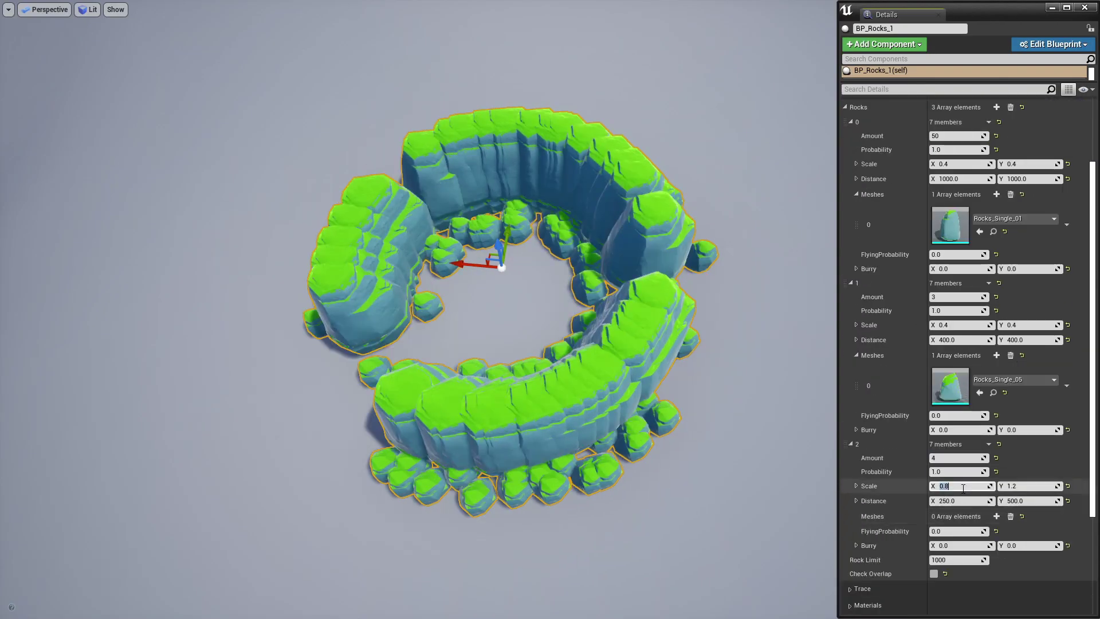
{"action": "left_click", "coordinate": [1025, 500]}
{"action": "type", "text": "300"}
{"action": "key", "text": "Return"}
{"action": "left_click", "coordinate": [996, 516]}
{"action": "left_click", "coordinate": [1013, 540]}
{"action": "left_click", "coordinate": [989, 393]}
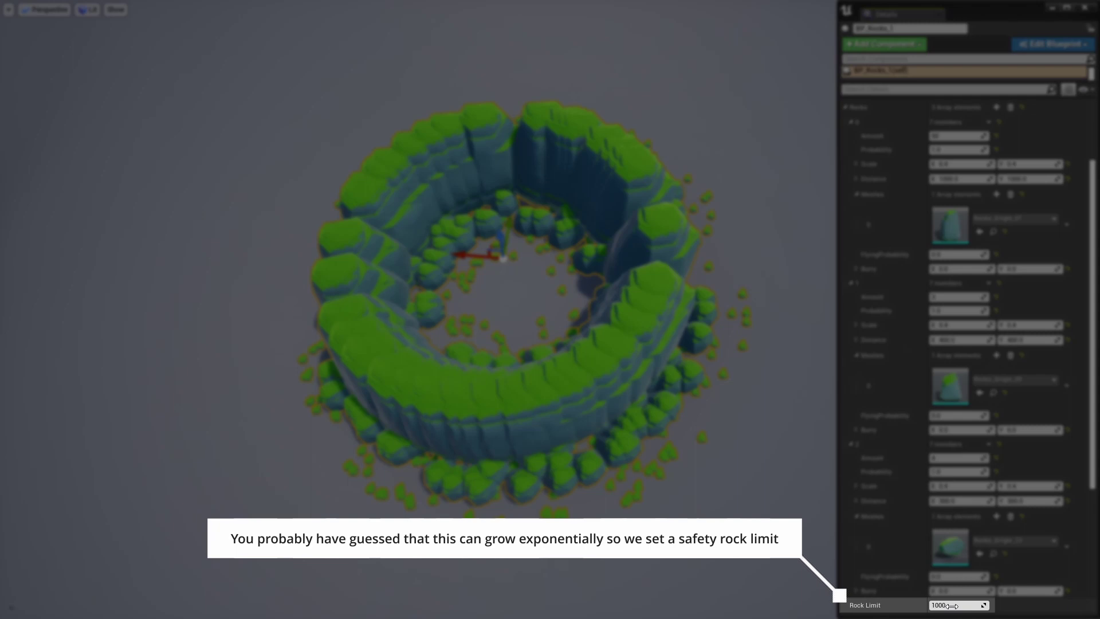
Raise the Rock Limit to 3000.
{"action": "left_click", "coordinate": [951, 605]}
{"action": "type", "text": "3000"}
{"action": "key", "text": "Return"}
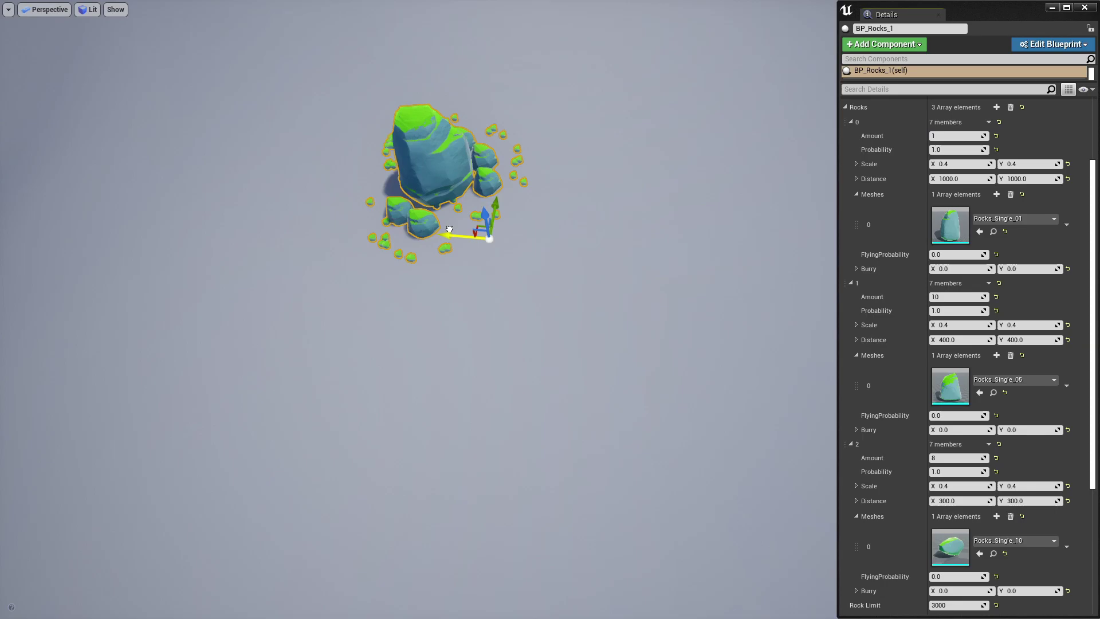
Nudge the actor, then set the second layer's Distance to 800/800 and Amount to 50.
{"action": "left_click_drag", "start_coordinate": [453, 232], "coordinate": [443, 227]}
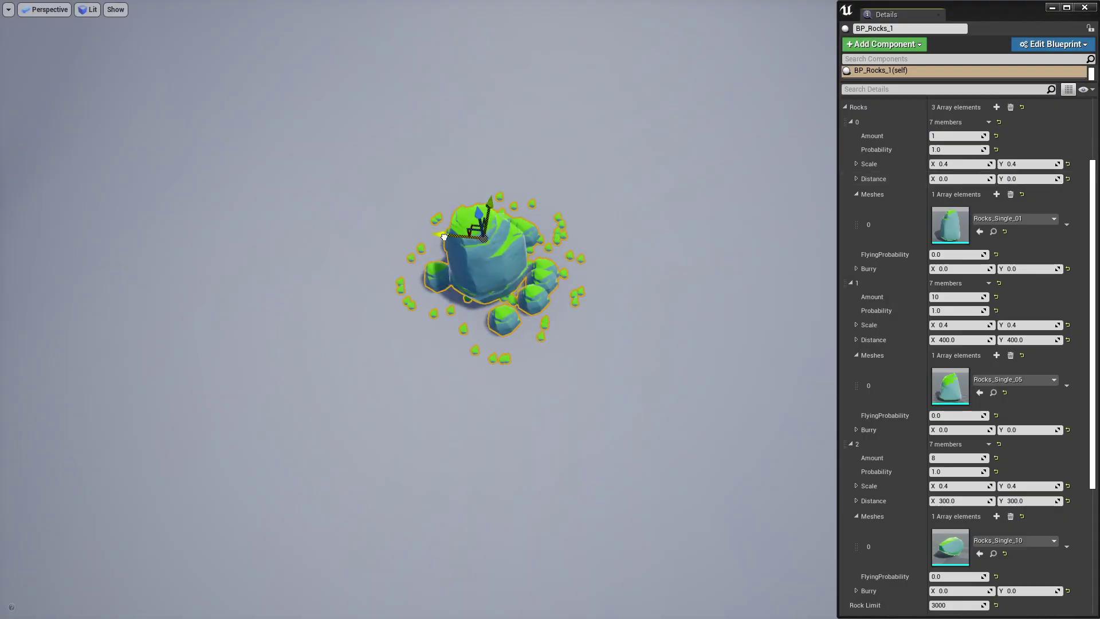
{"action": "double_click", "coordinate": [1025, 340]}
{"action": "type", "text": "800"}
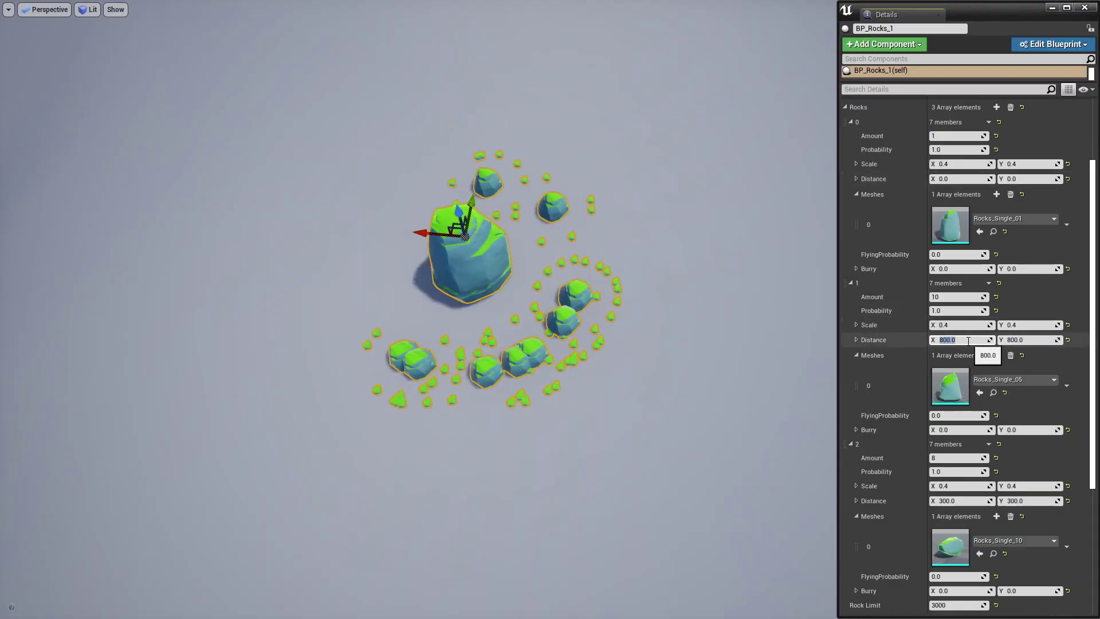
{"action": "double_click", "coordinate": [962, 339]}
{"action": "type", "text": "800"}
{"action": "double_click", "coordinate": [955, 296]}
{"action": "type", "text": "50"}
Set the third layer's Amount to 200.
{"action": "double_click", "coordinate": [955, 457]}
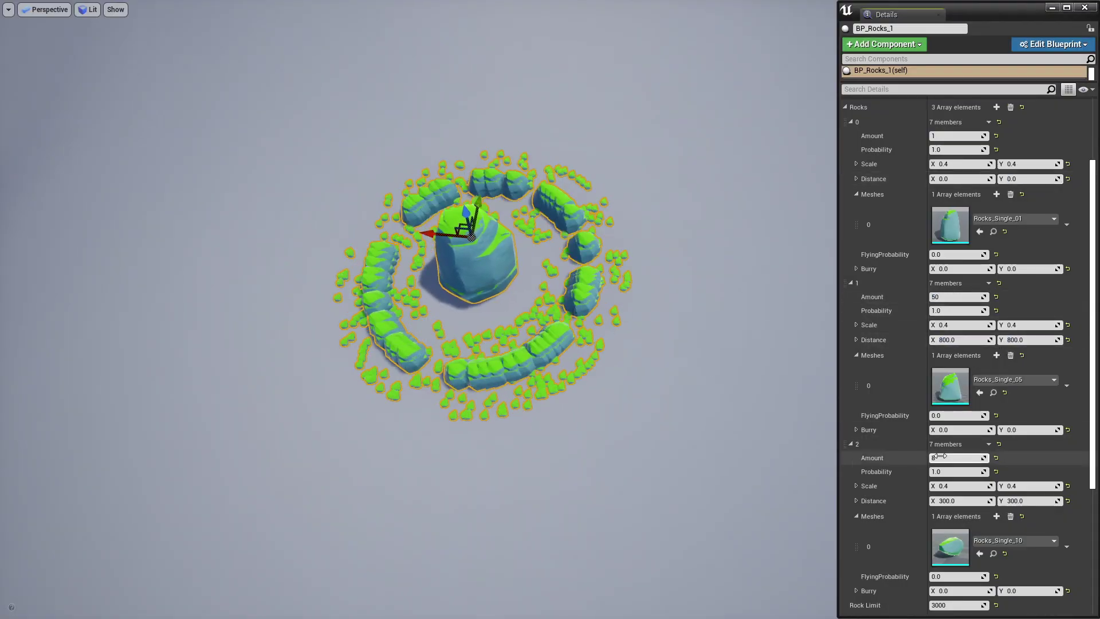
{"action": "type", "text": "20"}
{"action": "type", "text": "0"}
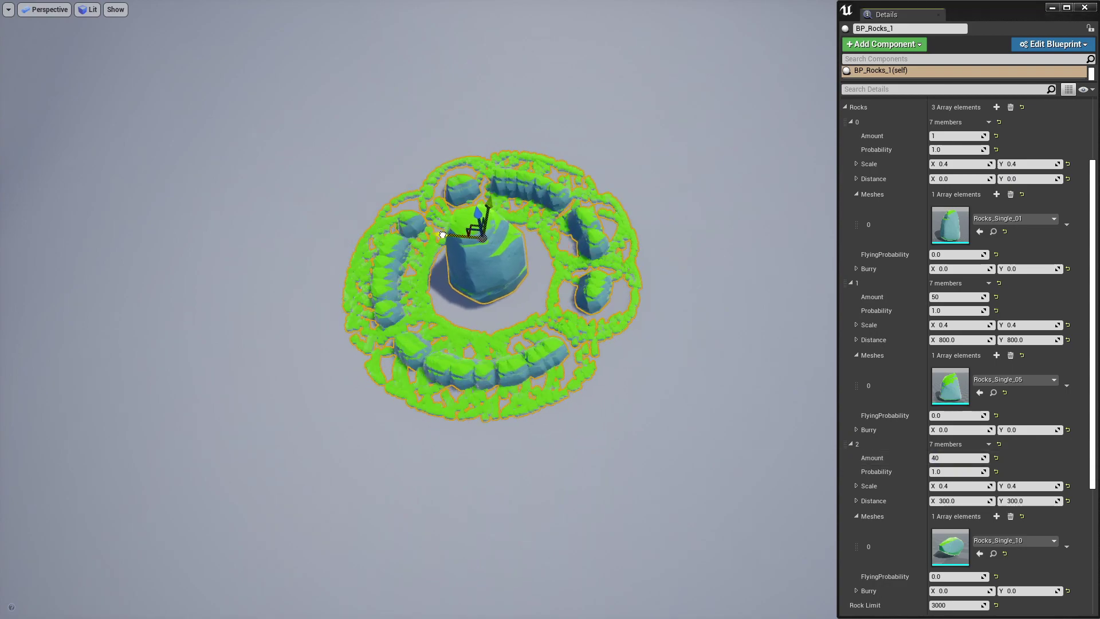
{"action": "key", "text": "Return"}
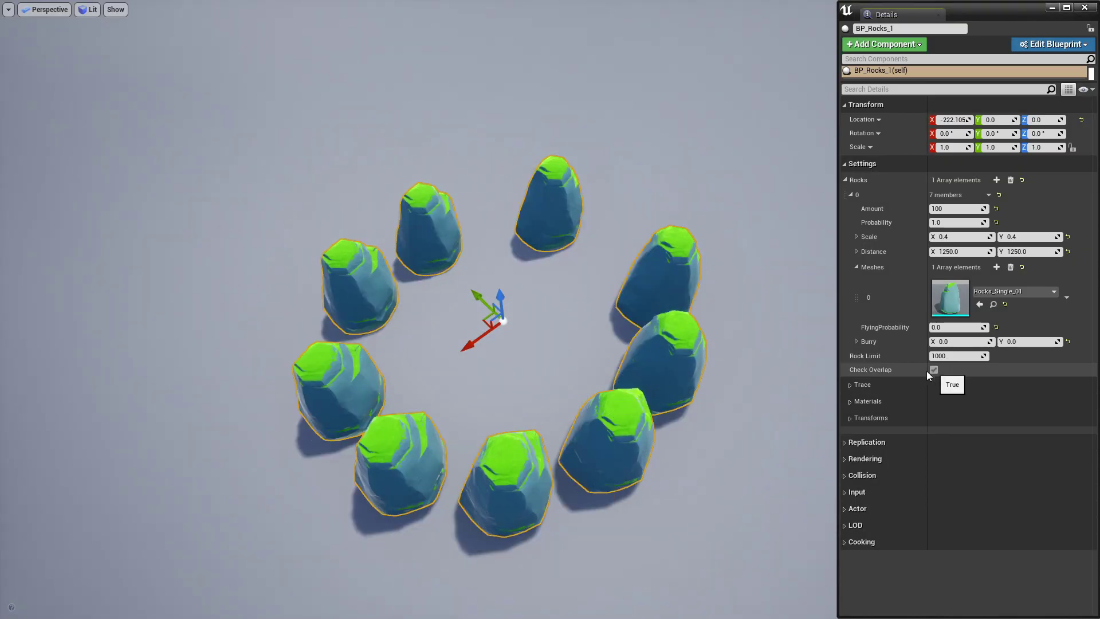
Enable Check Overlap and commit a 0.5 maximum bury depth.
{"action": "left_click", "coordinate": [934, 370]}
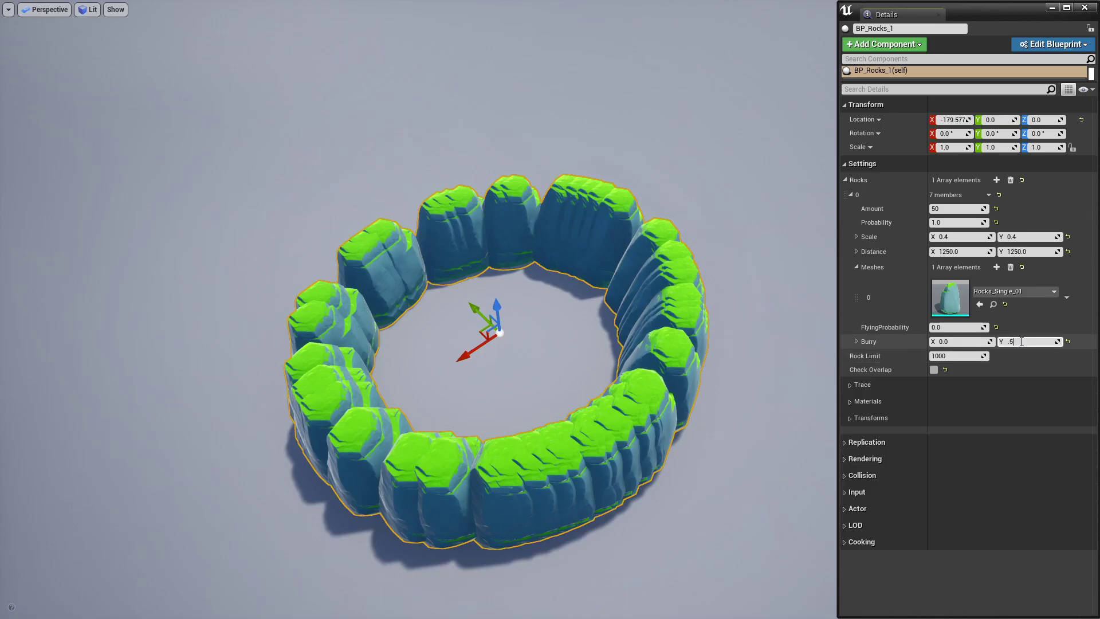
{"action": "key", "text": "Return"}
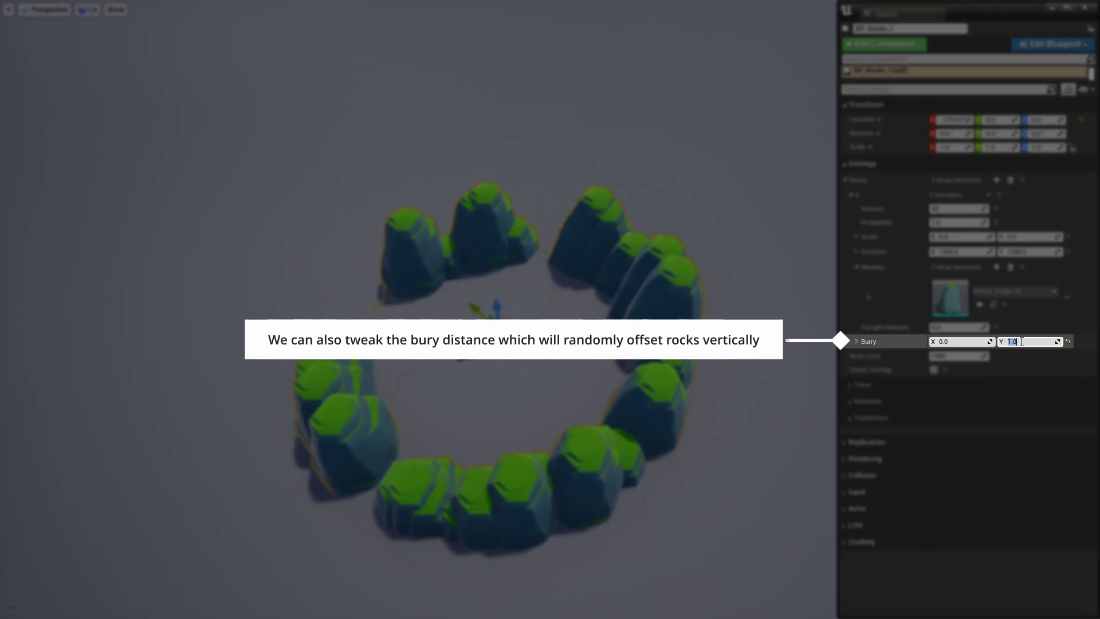
Reset the minimum bury depth to 0 and set Flying Probability to 0.2.
{"action": "key", "text": "Return"}
{"action": "type", "text": "0"}
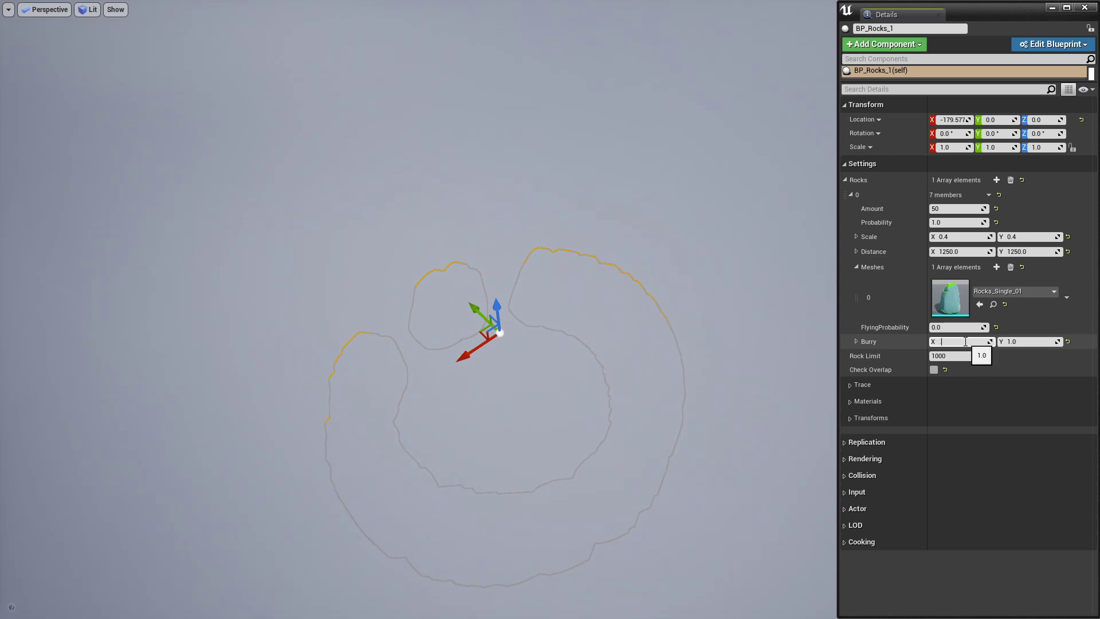
{"action": "key", "text": "Return"}
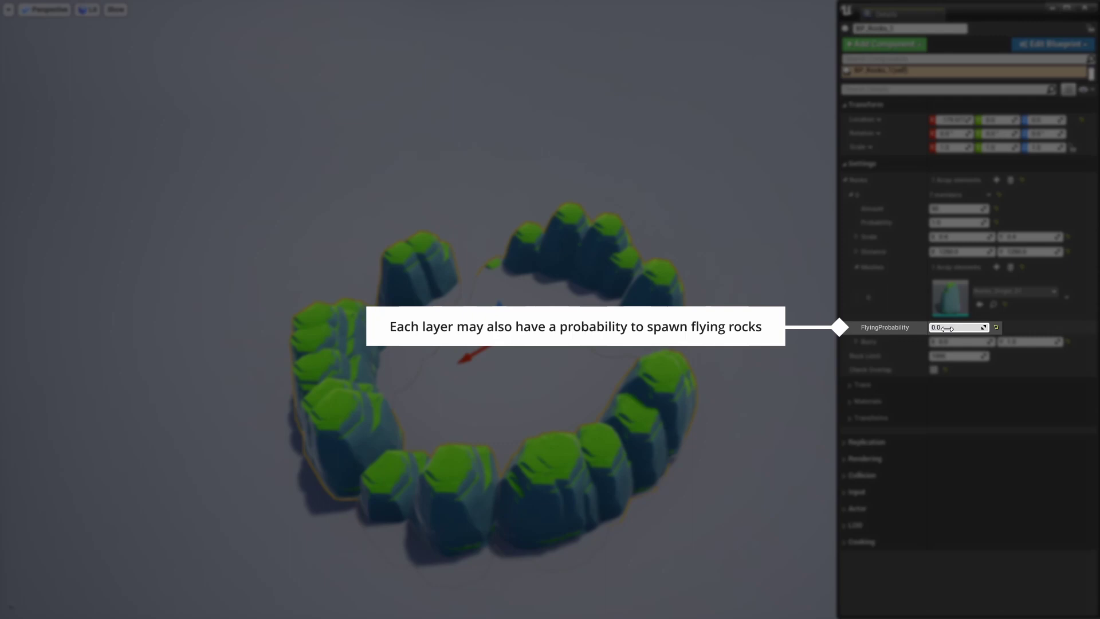
{"action": "type", "text": "0.2"}
{"action": "key", "text": "Return"}
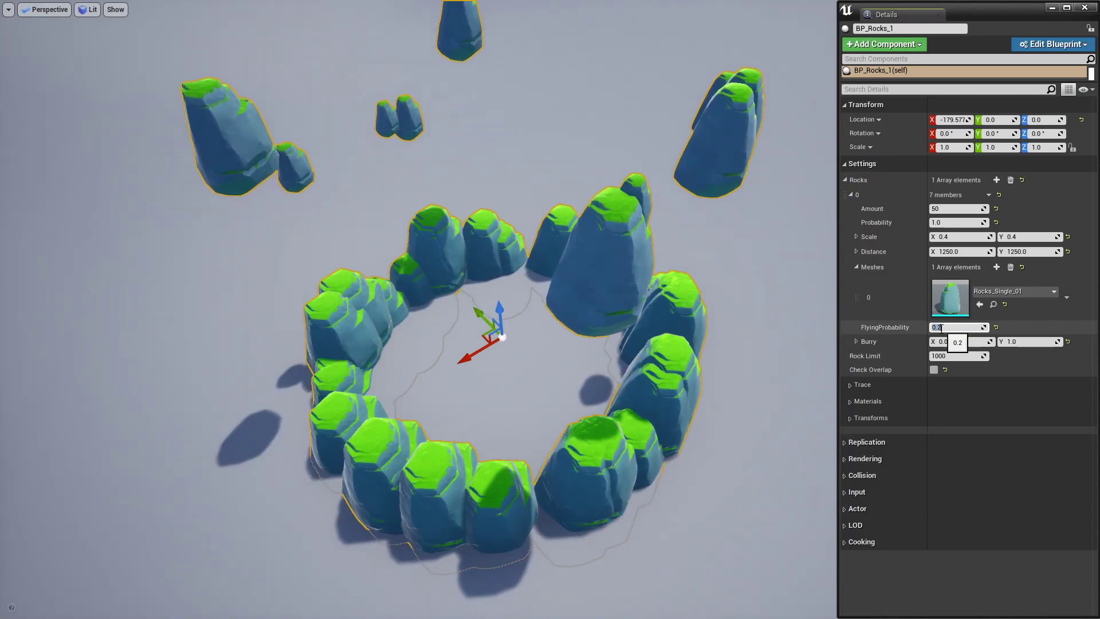
Check the Materials settings, raise Flying Probability to 1.0, and reveal the rotation ranges.
{"action": "left_click", "coordinate": [854, 403]}
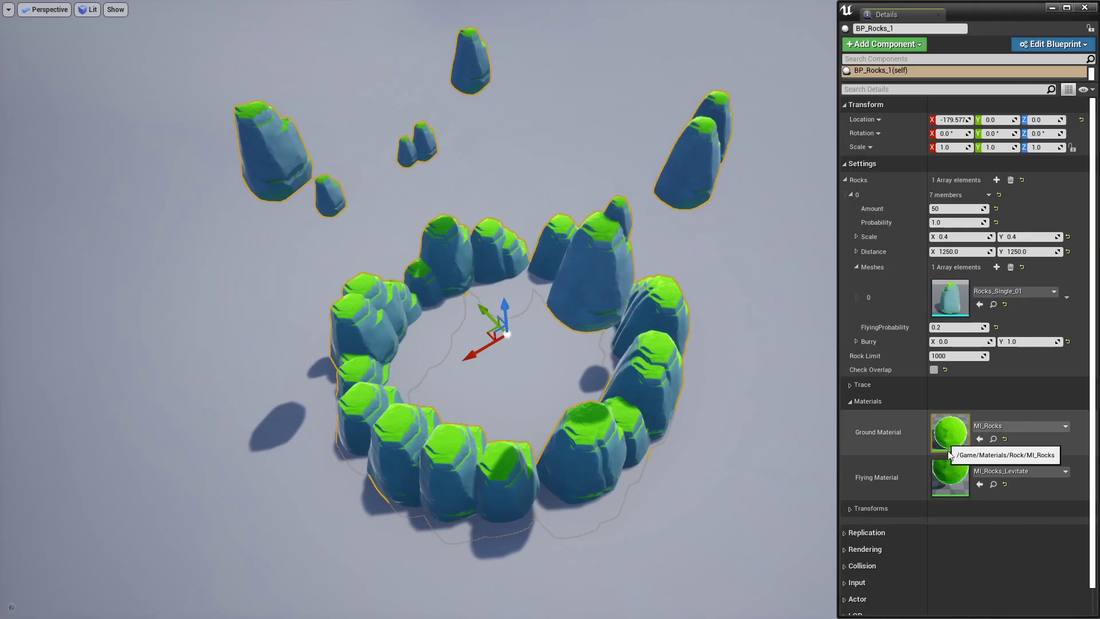
{"action": "left_click", "coordinate": [849, 401]}
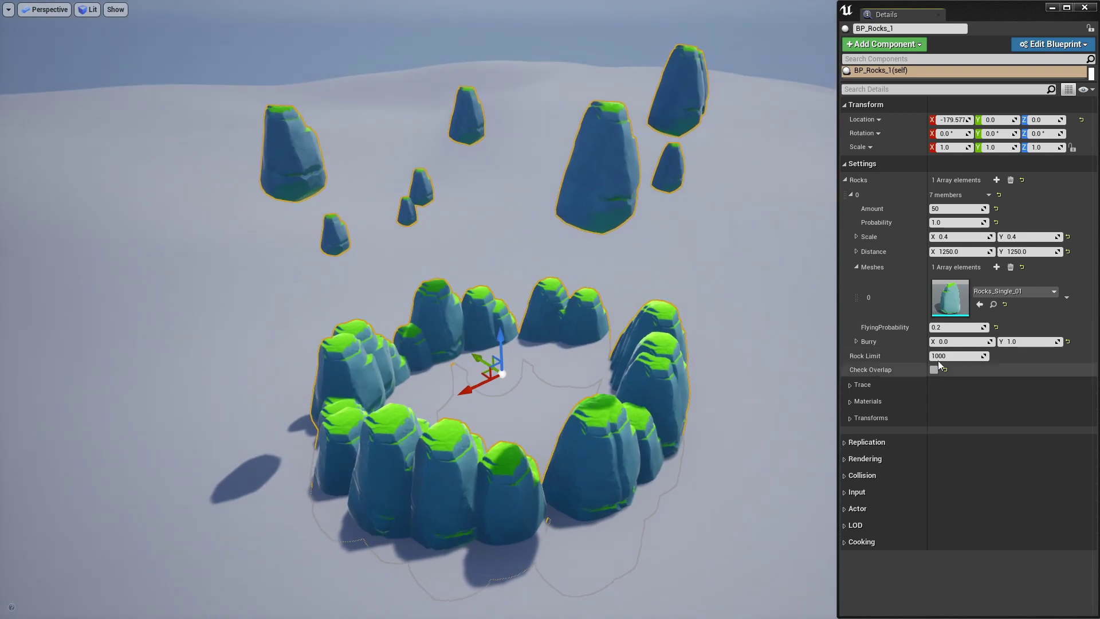
{"action": "left_click", "coordinate": [956, 327]}
{"action": "type", "text": "1"}
{"action": "key", "text": "Return"}
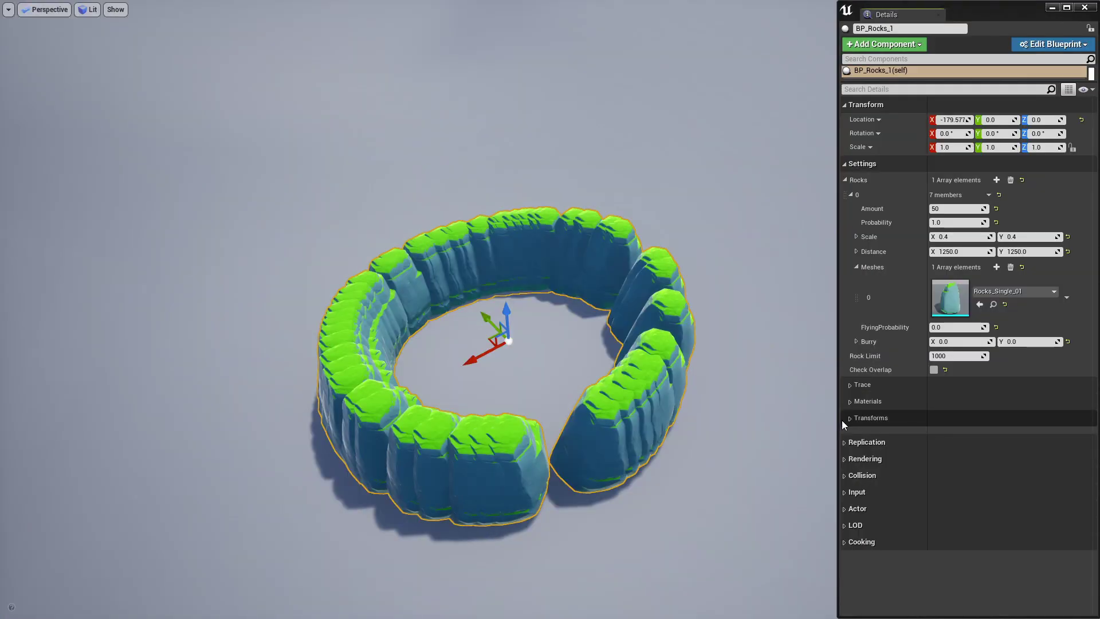
{"action": "left_click", "coordinate": [850, 419]}
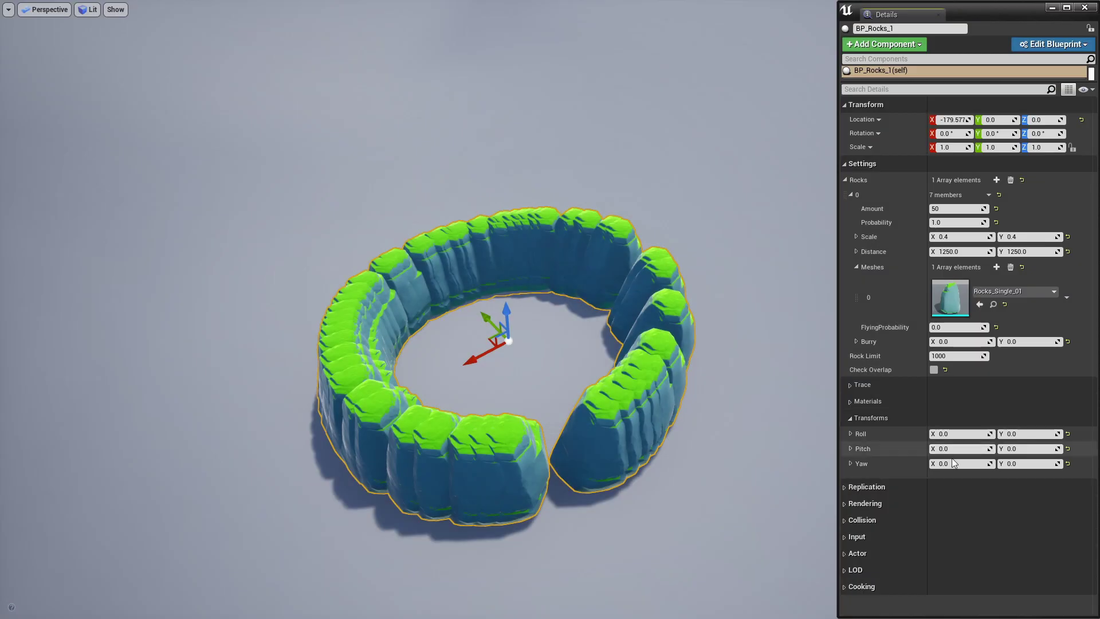
Set the yaw rotation range to -180 to 180.
{"action": "left_click", "coordinate": [962, 463]}
{"action": "type", "text": "-180"}
{"action": "left_click", "coordinate": [1036, 464]}
{"action": "type", "text": "180"}
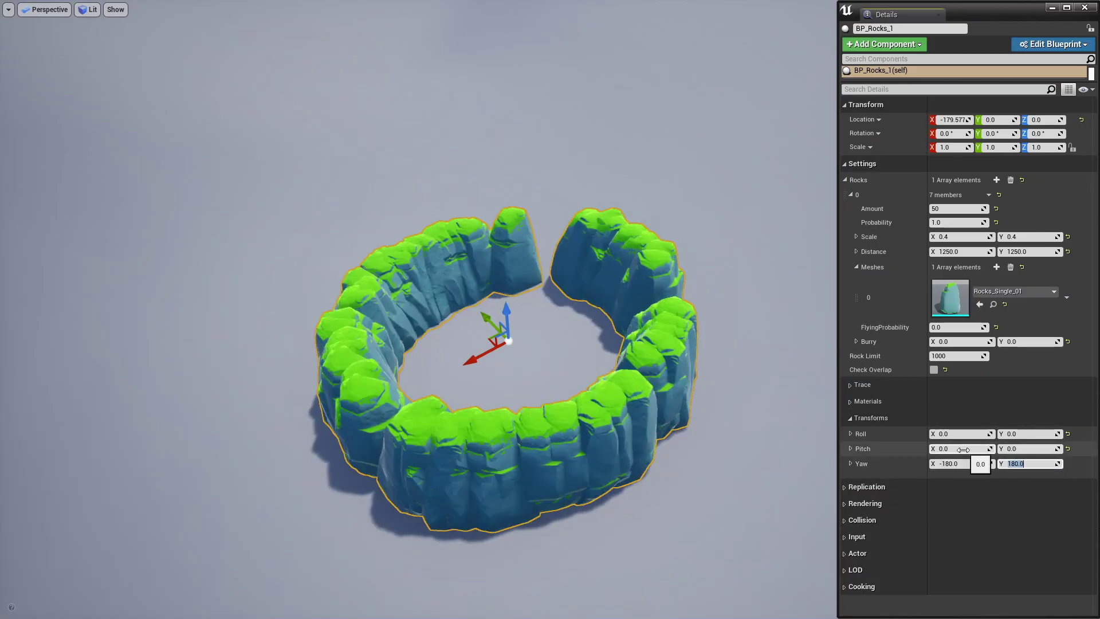
Set the pitch and roll rotation ranges to -45 to 45.
{"action": "left_click", "coordinate": [1028, 449]}
{"action": "type", "text": "45"}
{"action": "key", "text": "Return"}
{"action": "left_click", "coordinate": [1043, 434]}
{"action": "type", "text": "45"}
{"action": "key", "text": "Return"}
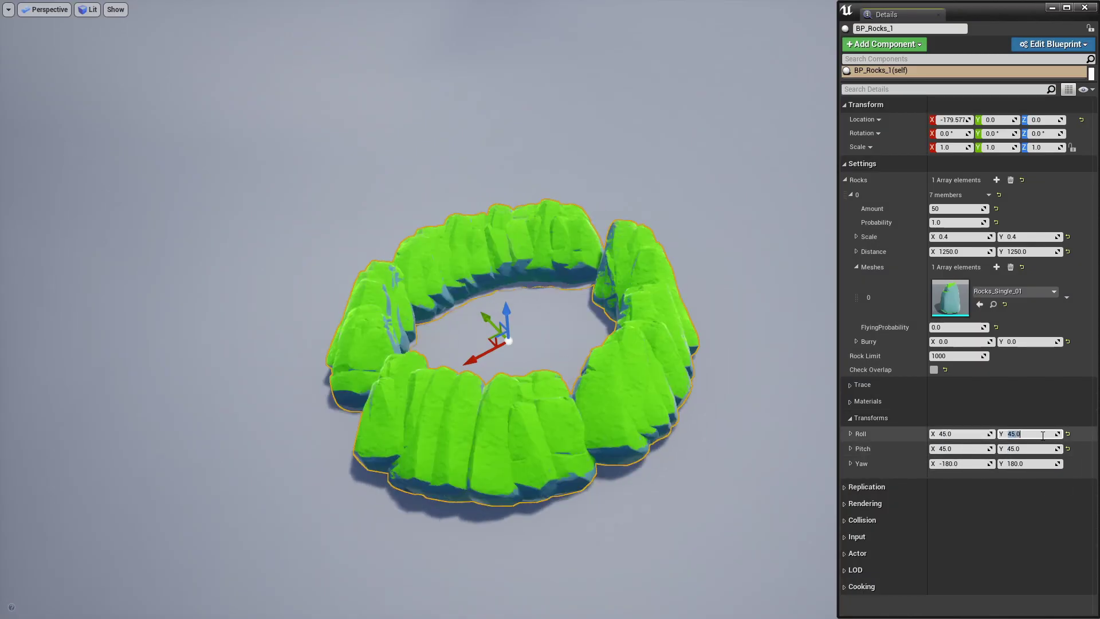
{"action": "left_click", "coordinate": [957, 434]}
{"action": "type", "text": "-45"}
{"action": "left_click", "coordinate": [958, 449]}
{"action": "type", "text": "-45"}
{"action": "key", "text": "Return"}
Commit bury 0.2–0.6 and maximum Distance 4000, moving the actor to re-scatter.
{"action": "left_click_drag", "start_coordinate": [496, 340], "coordinate": [496, 311]}
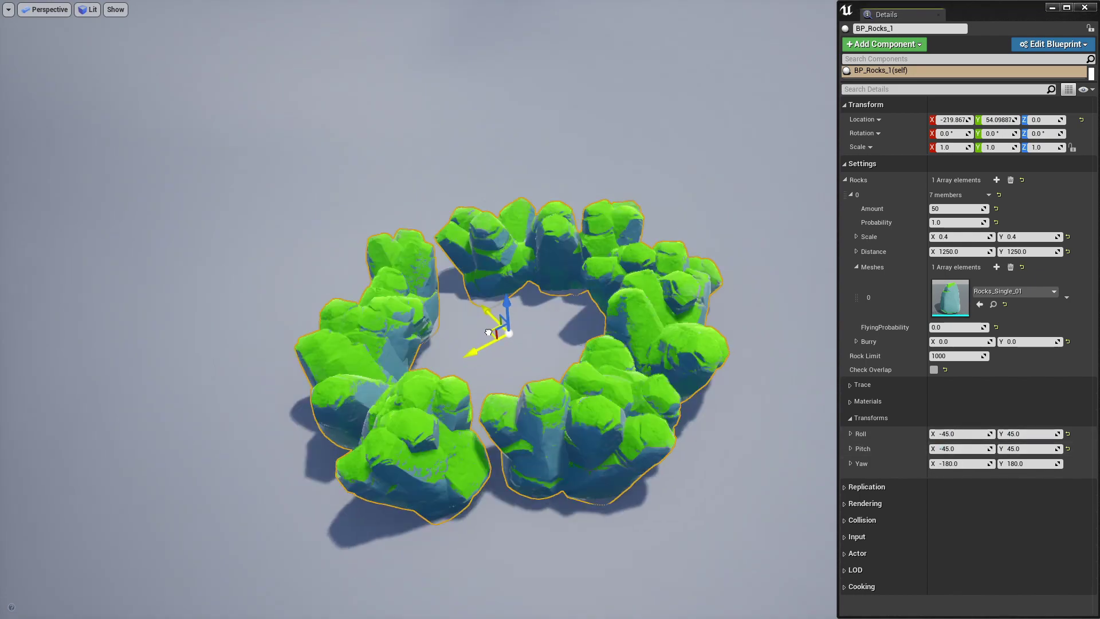
{"action": "key", "text": "Return"}
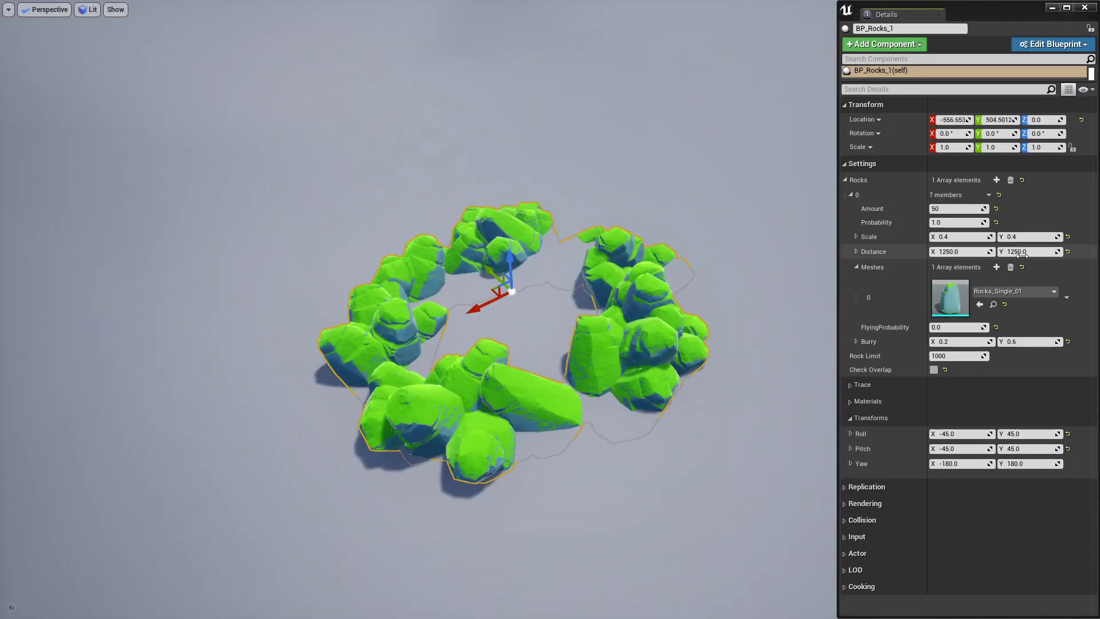
{"action": "type", "text": "00"}
{"action": "key", "text": "Return"}
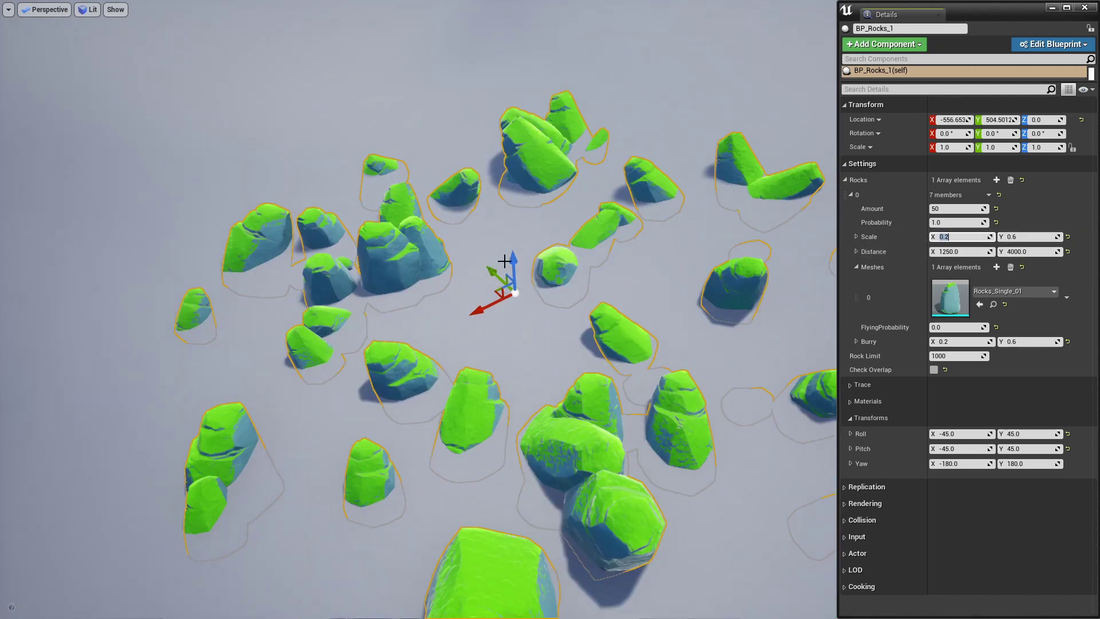
{"action": "left_click_drag", "start_coordinate": [504, 261], "coordinate": [480, 256]}
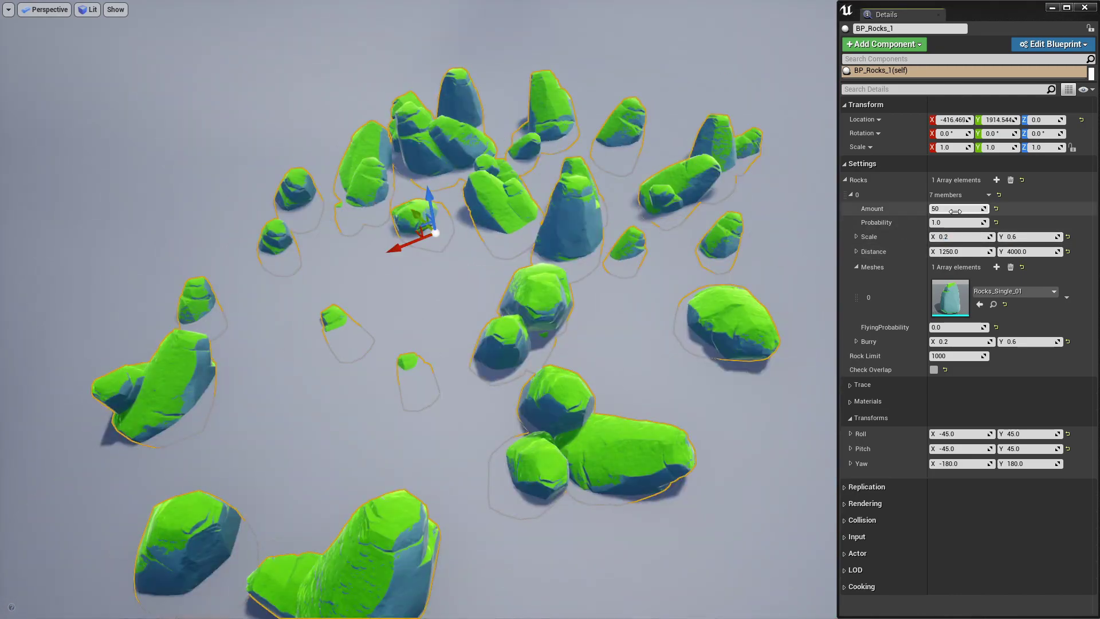
Set the first layer's Amount to 10, after briefly trying 20.
{"action": "left_click", "coordinate": [956, 208]}
{"action": "type", "text": "20"}
{"action": "key", "text": "Return"}
{"action": "type", "text": "10"}
{"action": "key", "text": "Return"}
{"action": "key", "text": "Return"}
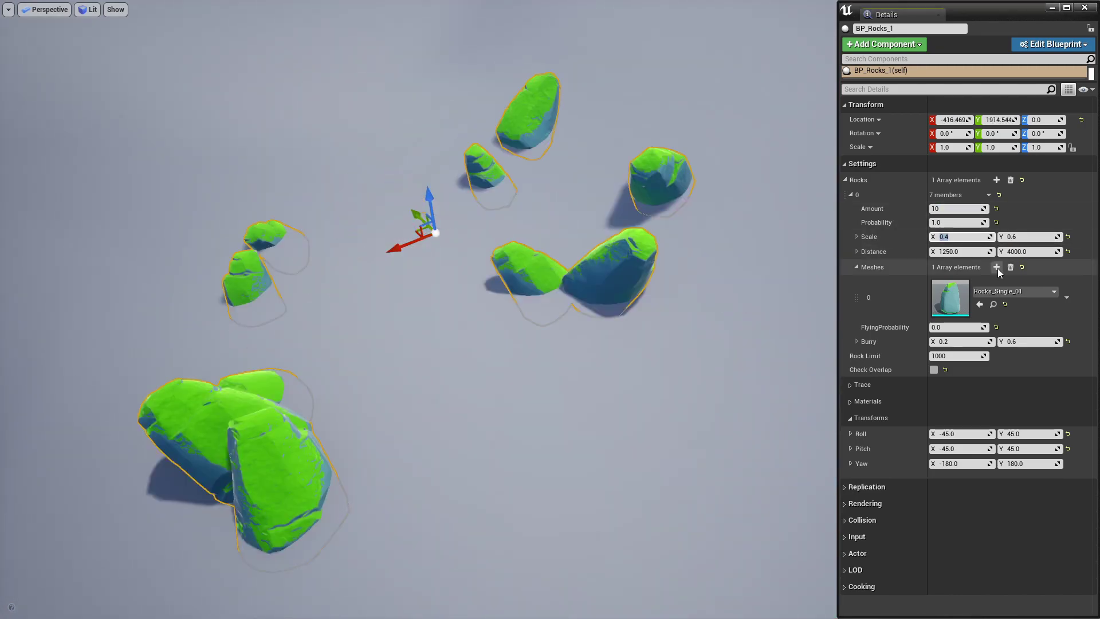
Add three more mesh slots to the first layer and fill the empty one with a rock mesh.
{"action": "left_click", "coordinate": [996, 267]}
{"action": "left_click", "coordinate": [996, 267]}
{"action": "left_click", "coordinate": [996, 267]}
{"action": "left_click", "coordinate": [1011, 427]}
{"action": "type", "text": "rock"}
{"action": "left_click", "coordinate": [968, 395]}
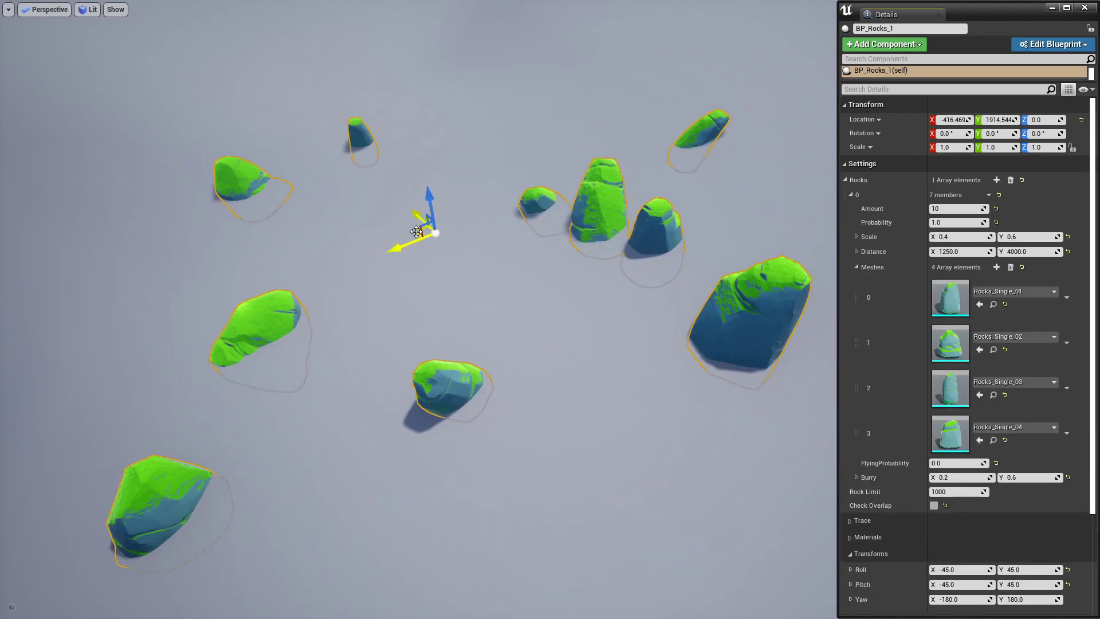
Add a second layer with Amount 4 and meshes Rocks_Single_05 through 08.
{"action": "left_click", "coordinate": [851, 195]}
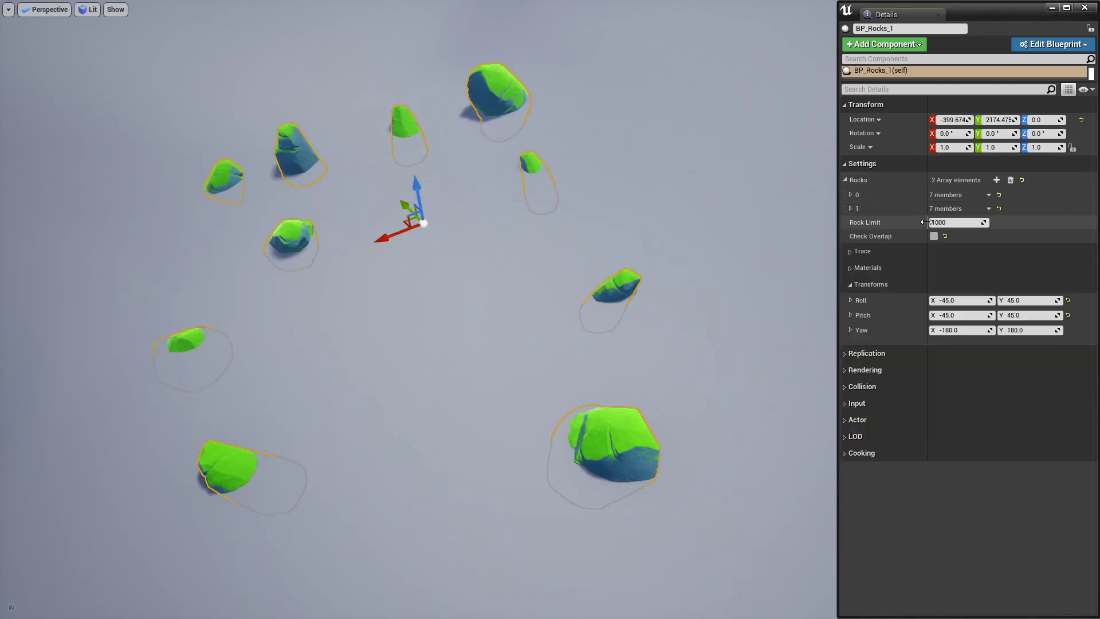
{"action": "left_click", "coordinate": [851, 209]}
{"action": "left_click", "coordinate": [996, 280]}
{"action": "left_click", "coordinate": [1013, 305]}
{"action": "left_click", "coordinate": [1012, 350]}
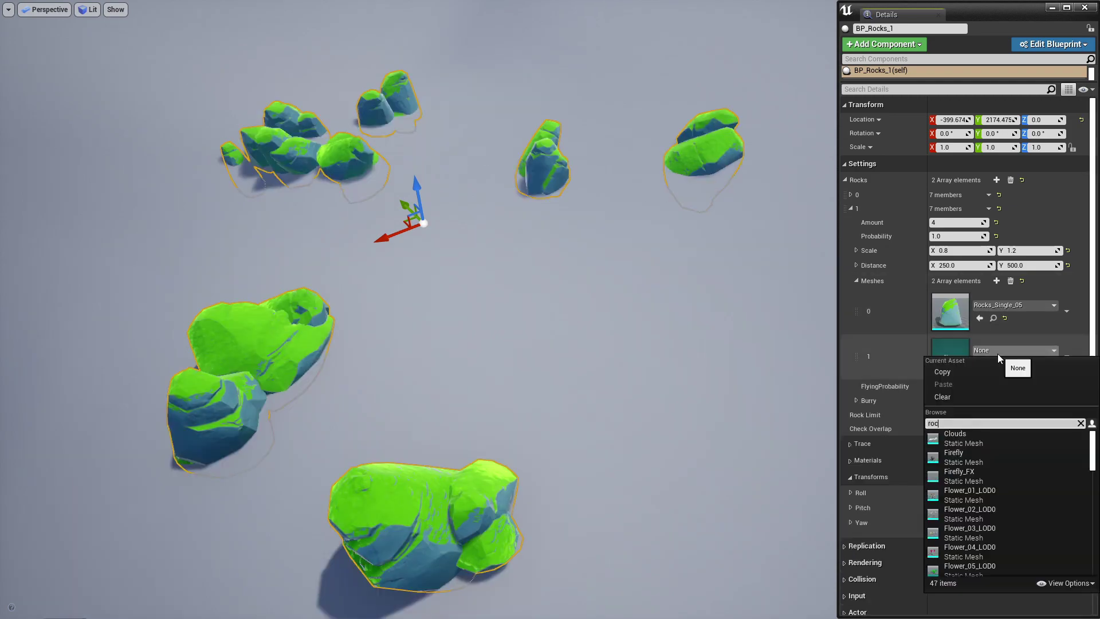
{"action": "left_click", "coordinate": [1012, 395]}
{"action": "left_click", "coordinate": [997, 441]}
{"action": "left_click", "coordinate": [985, 401]}
Give the second layer maximum Distance 800, minimum 400, Scale 0.4–0.6, and add a third layer.
{"action": "left_click", "coordinate": [1025, 266]}
{"action": "type", "text": "800"}
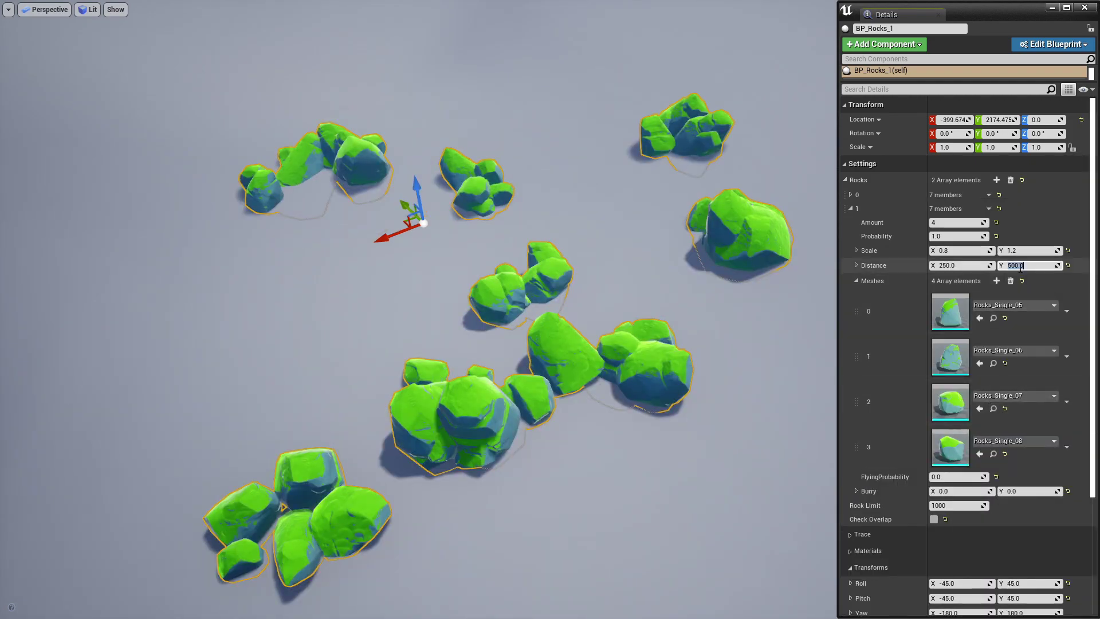
{"action": "key", "text": "Return"}
{"action": "left_click", "coordinate": [960, 251]}
{"action": "type", "text": "0.46"}
{"action": "key", "text": "Return"}
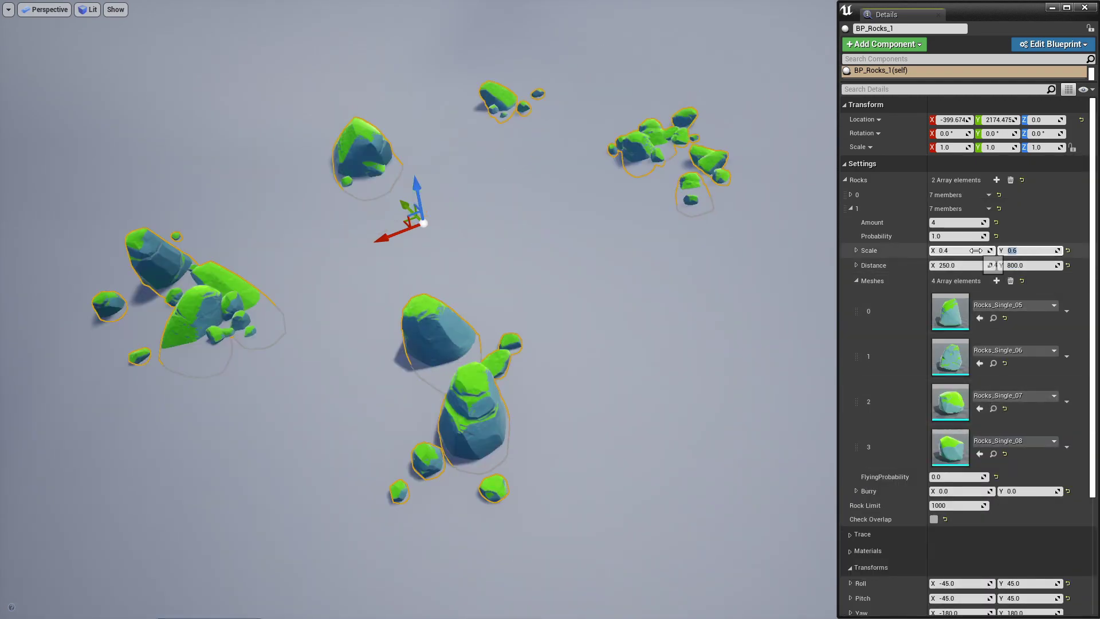
{"action": "left_click_drag", "start_coordinate": [401, 224], "coordinate": [426, 213]}
{"action": "type", "text": "15"}
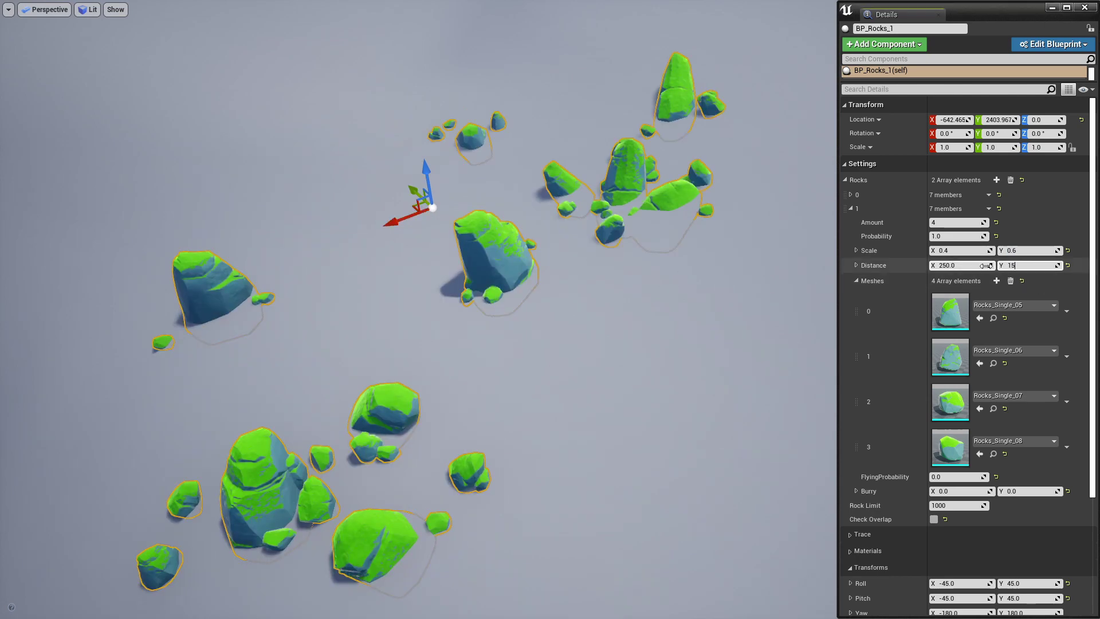
{"action": "type", "text": "00"}
{"action": "left_click", "coordinate": [968, 265]}
{"action": "type", "text": "00"}
{"action": "key", "text": "Return"}
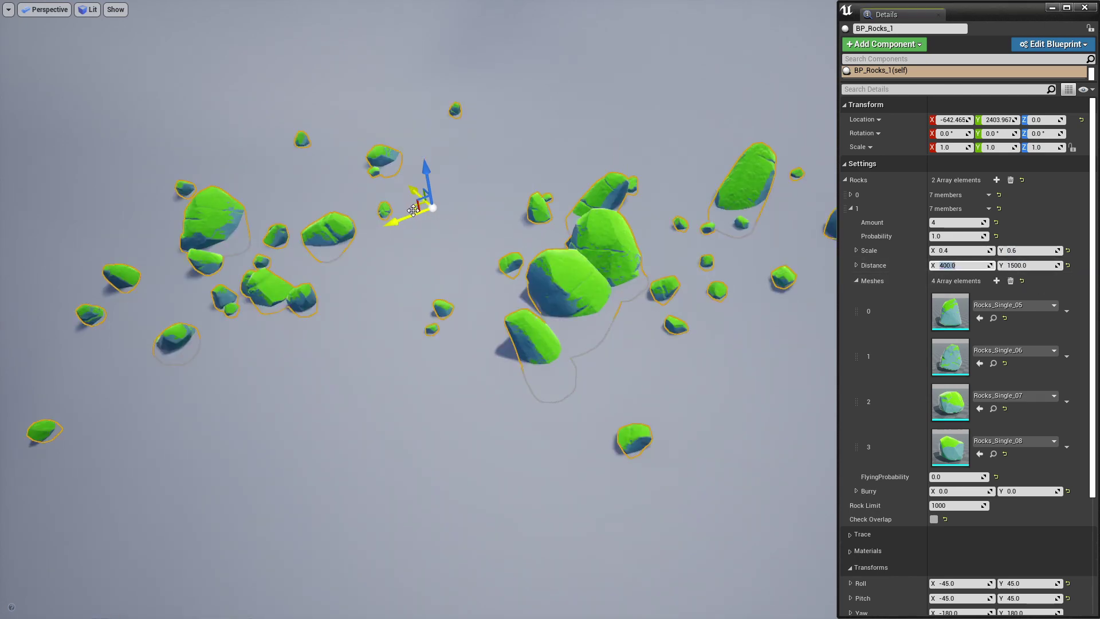
{"action": "left_click_drag", "start_coordinate": [413, 210], "coordinate": [429, 204]}
{"action": "left_click", "coordinate": [996, 180]}
Give the third rock layer meshes Rocks_Single_09 to 12 with Distance 250 to 800.
{"action": "left_click", "coordinate": [850, 208]}
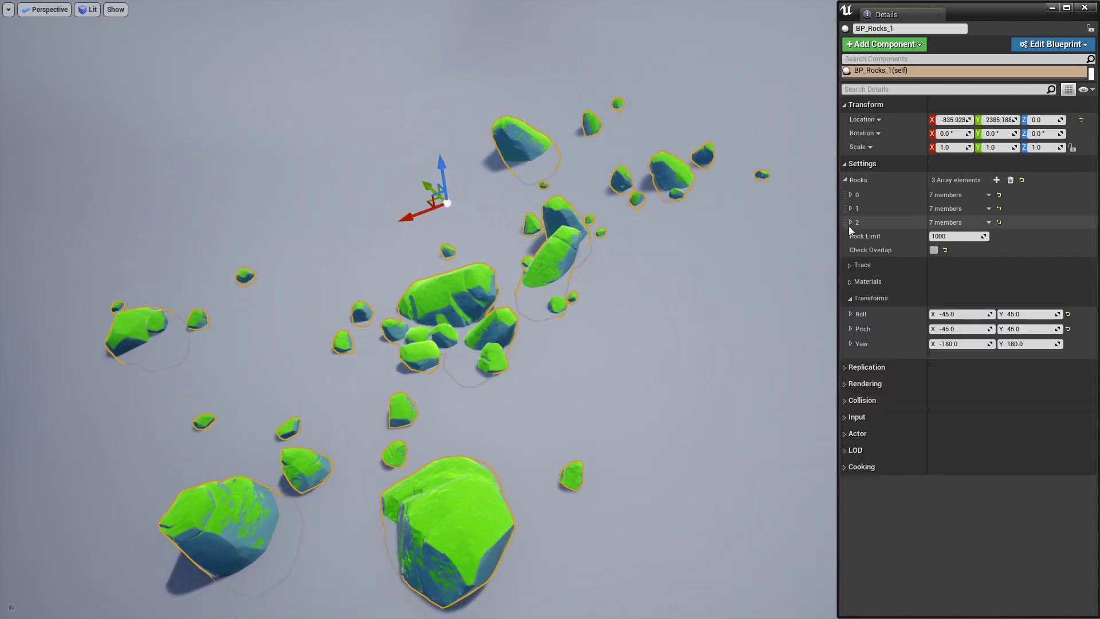
{"action": "left_click", "coordinate": [850, 221]}
{"action": "left_click", "coordinate": [988, 319]}
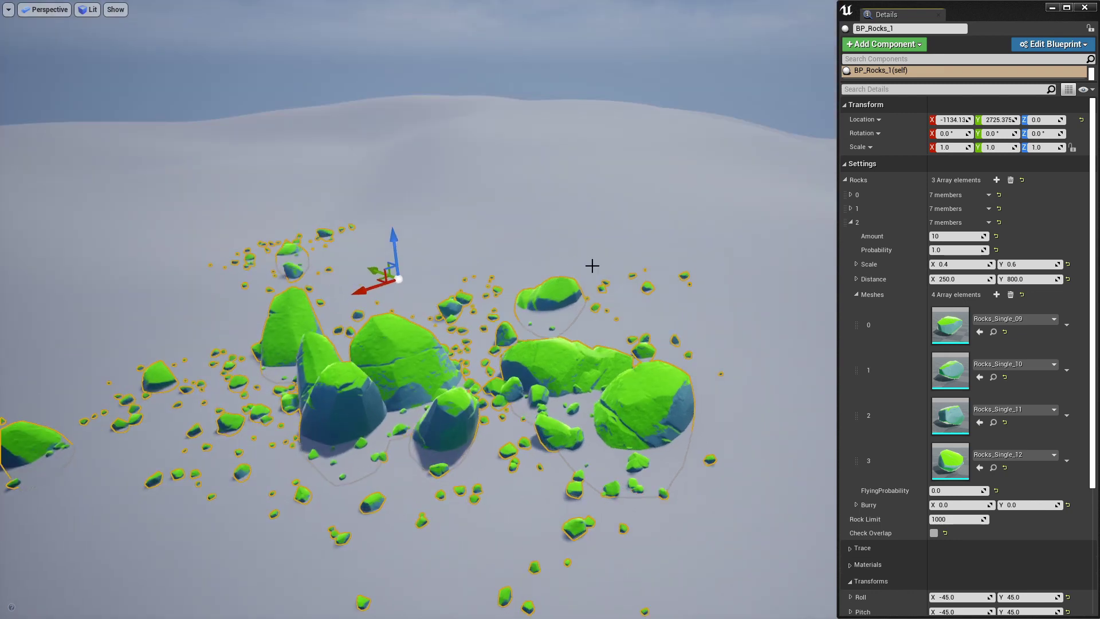
{"action": "left_click", "coordinate": [851, 222]}
Set and confirm a FlyingProbability on the first rock layer, then view the scatter from near the ground.
{"action": "left_click", "coordinate": [850, 195]}
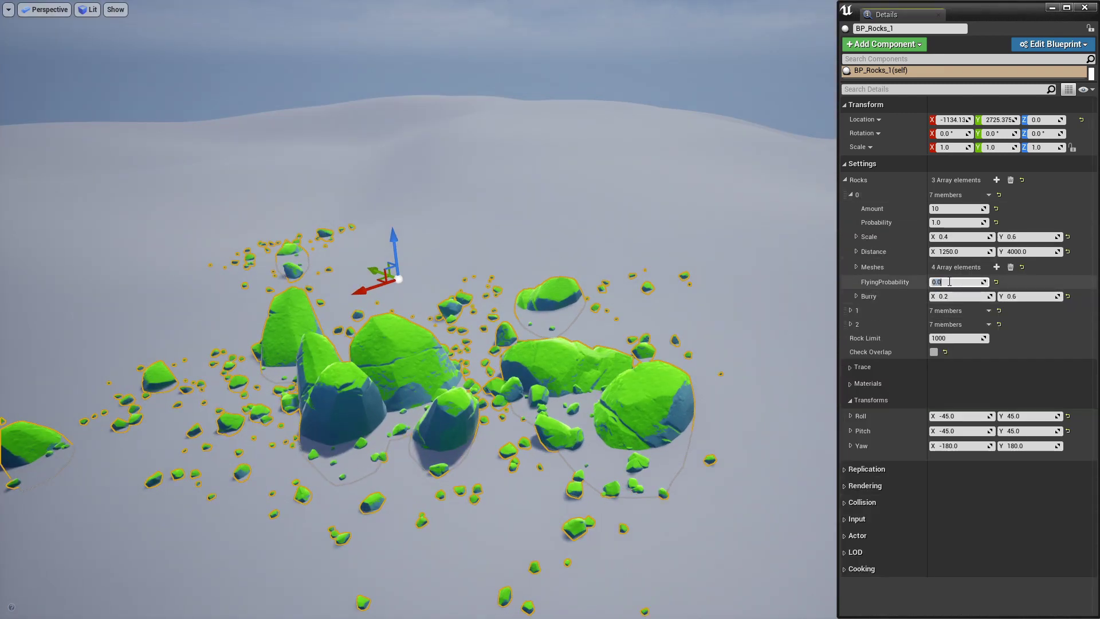
{"action": "key", "text": "Return"}
{"action": "left_click", "coordinate": [850, 195]}
{"action": "left_click", "coordinate": [850, 208]}
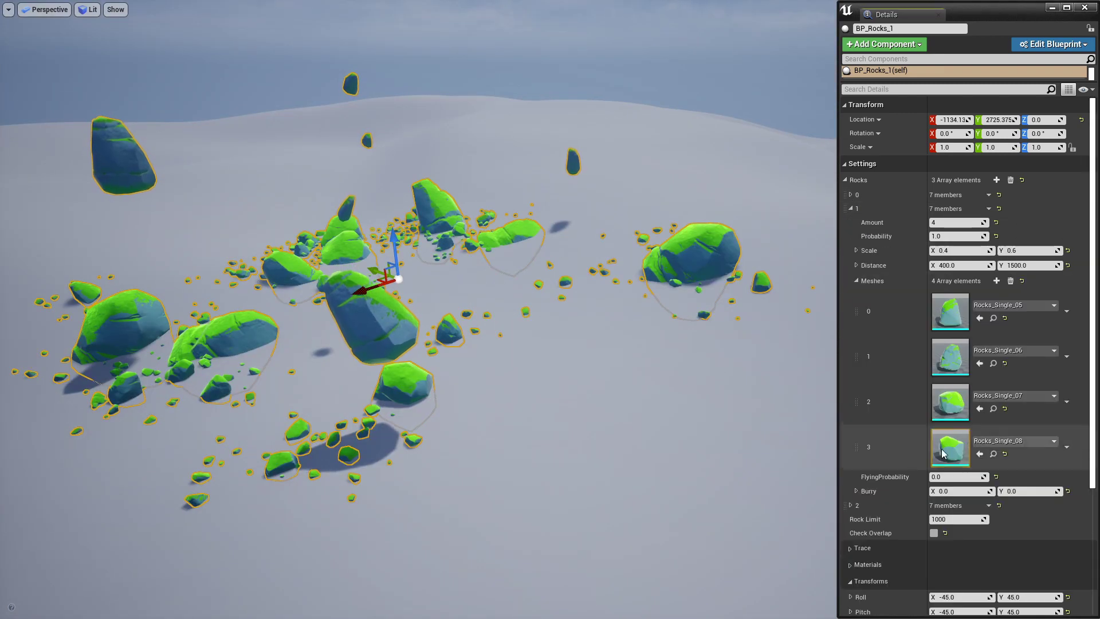
{"action": "left_click_drag", "start_coordinate": [957, 477], "coordinate": [974, 476]}
{"action": "mouse_move", "coordinate": [516, 286]}
{"action": "right_mouse_down"}
{"action": "mouse_move", "coordinate": [584, 356]}
{"action": "mouse_move", "coordinate": [578, 361]}
{"action": "right_mouse_up"}
Alt-drag BP_Rocks_1 into copies BP_Rocks_2 and BP_Rocks_3, spacing them farther along X.
{"action": "left_click_drag", "start_coordinate": [506, 311], "coordinate": [321, 240], "text": "alt"}
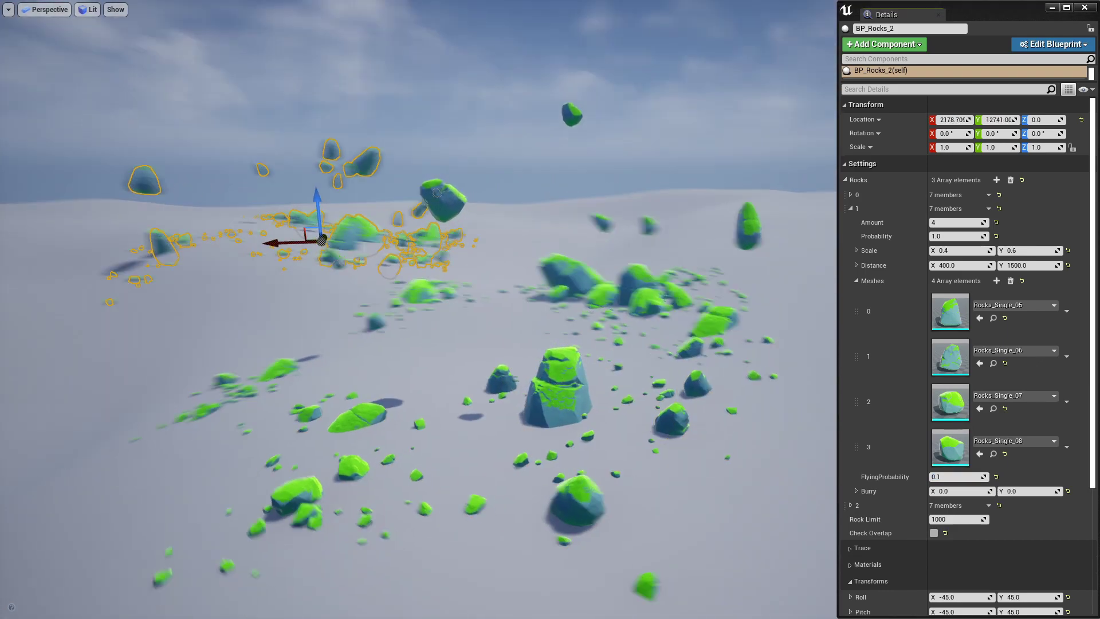
{"action": "right_click_drag", "start_coordinate": [353, 292], "coordinate": [332, 280]}
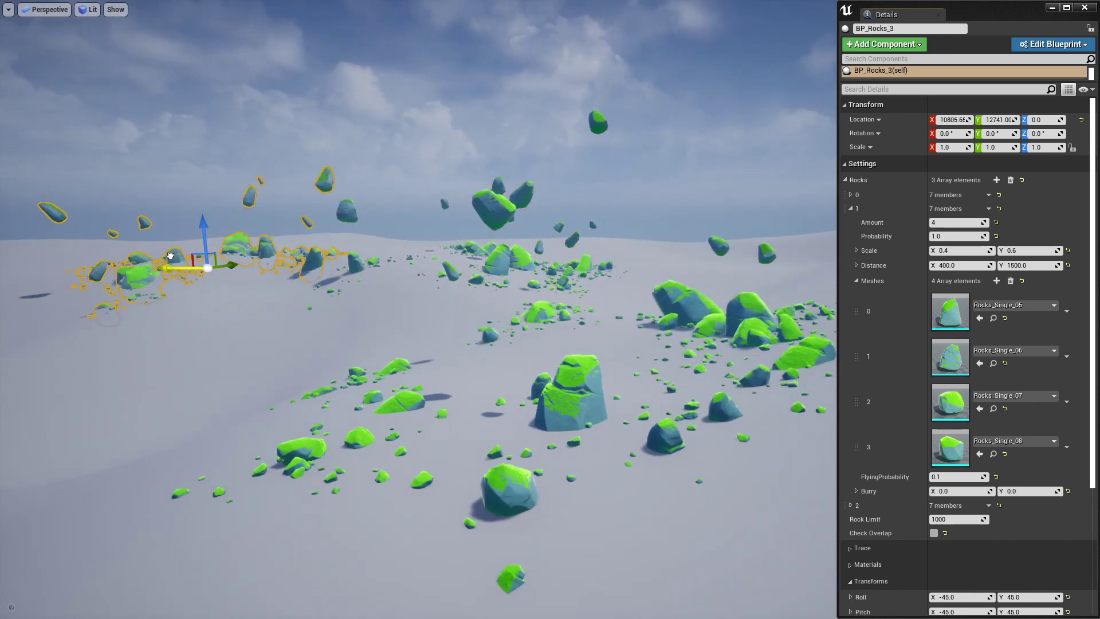
{"action": "left_click_drag", "start_coordinate": [327, 265], "coordinate": [256, 290]}
{"action": "key", "text": "f"}
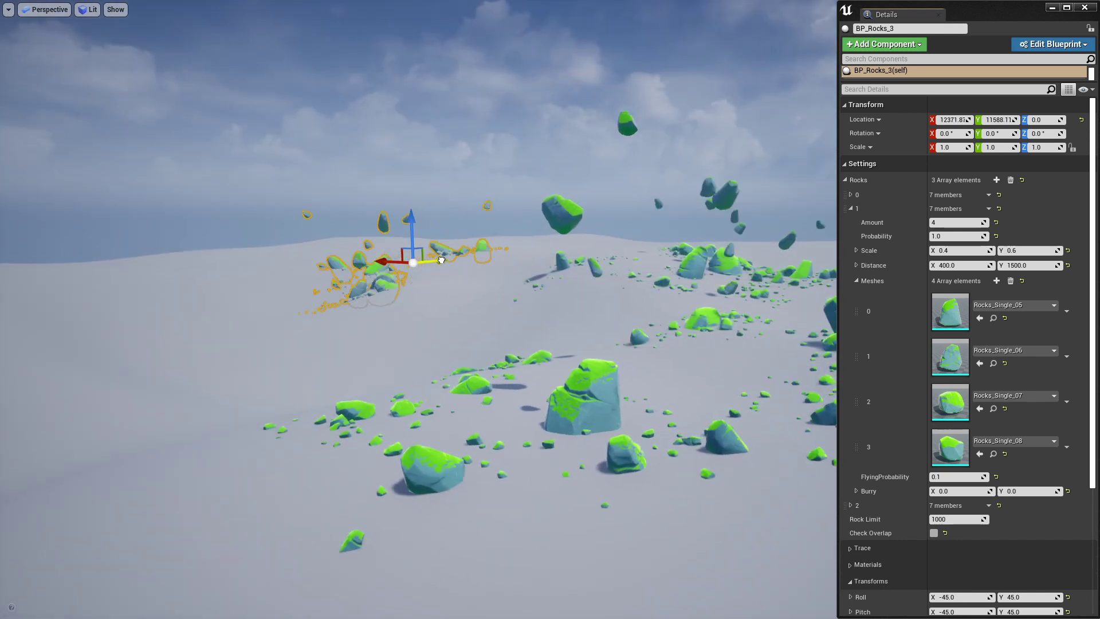
{"action": "left_click_drag", "start_coordinate": [475, 298], "coordinate": [500, 320], "text": "alt"}
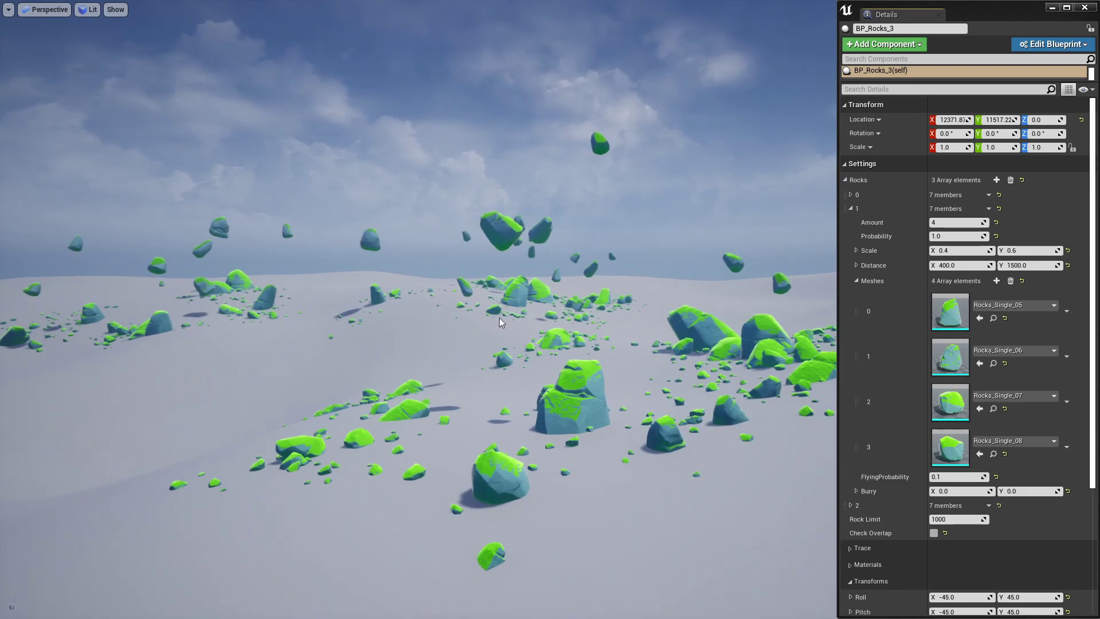